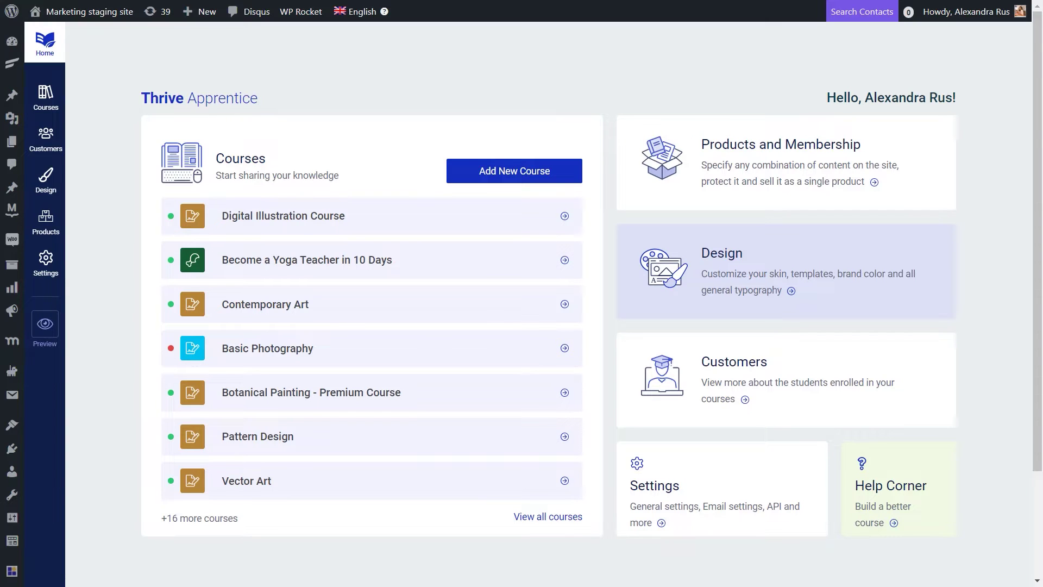
# Step: From the course's Access restrictions tab, create the 'Digital Illustration Course' product with its pre-filled name
pyautogui.click(388, 216)
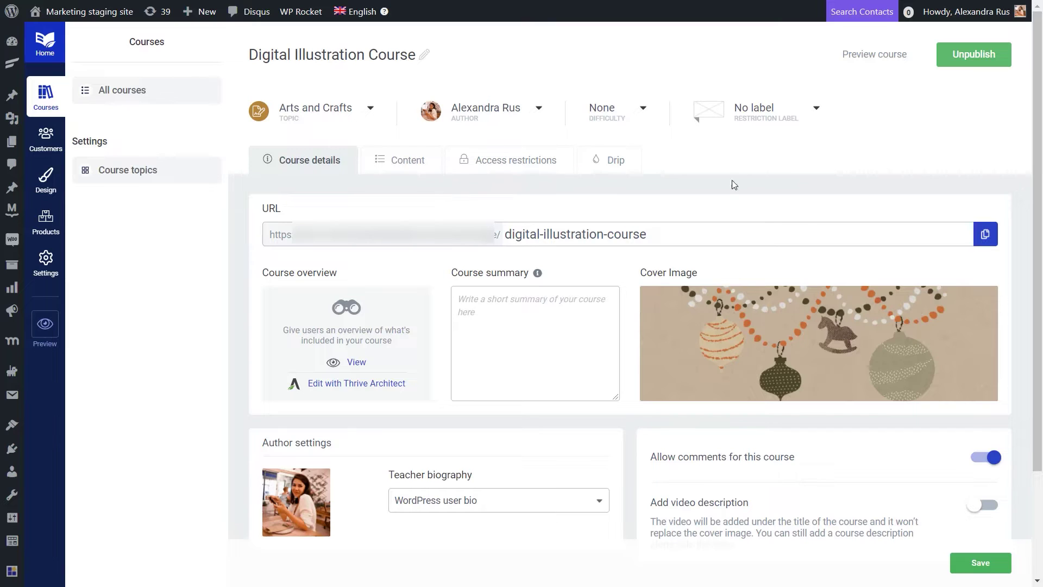
pyautogui.click(517, 166)
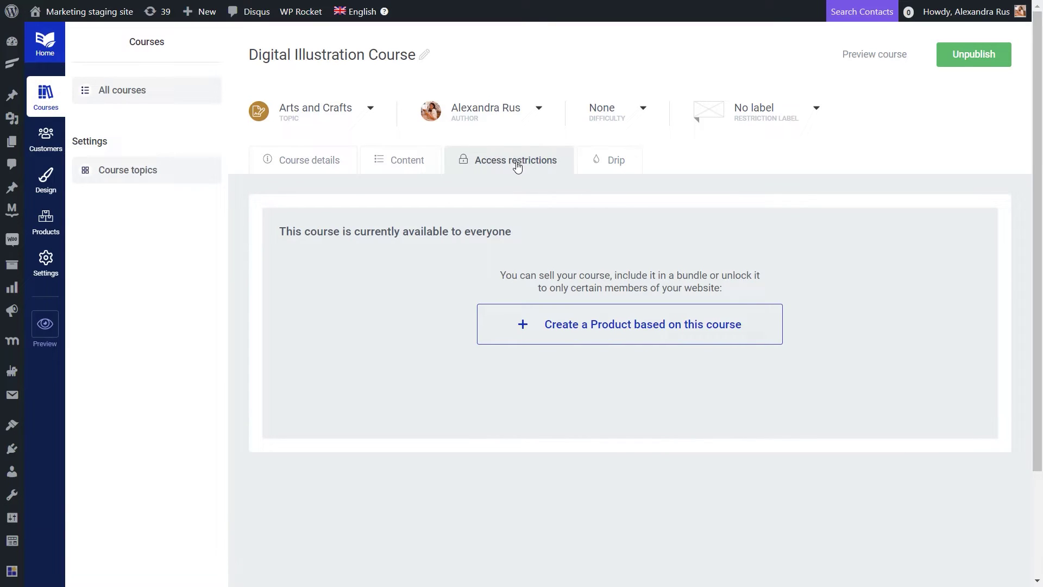
pyautogui.click(685, 332)
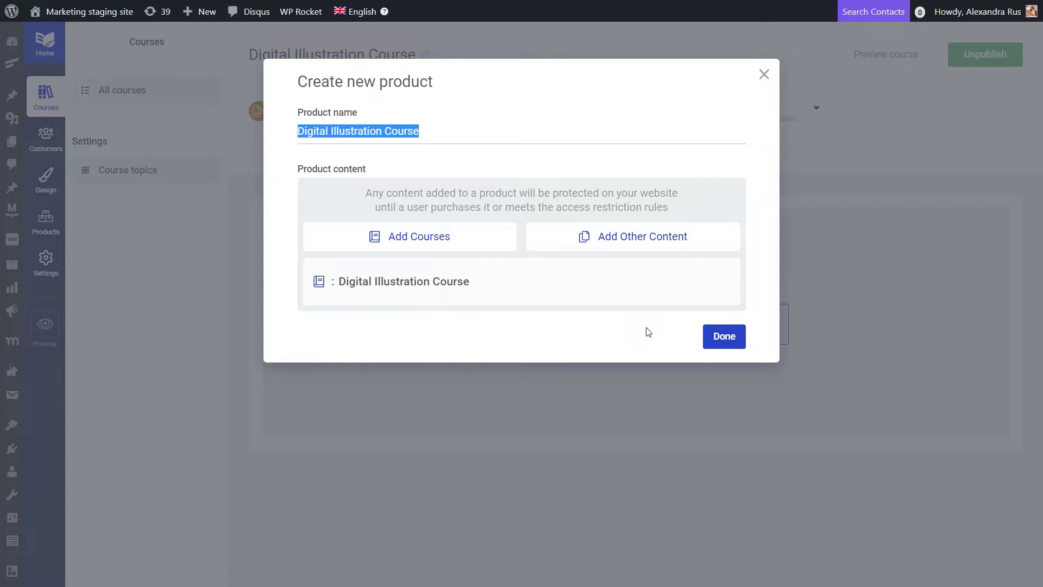
pyautogui.click(728, 337)
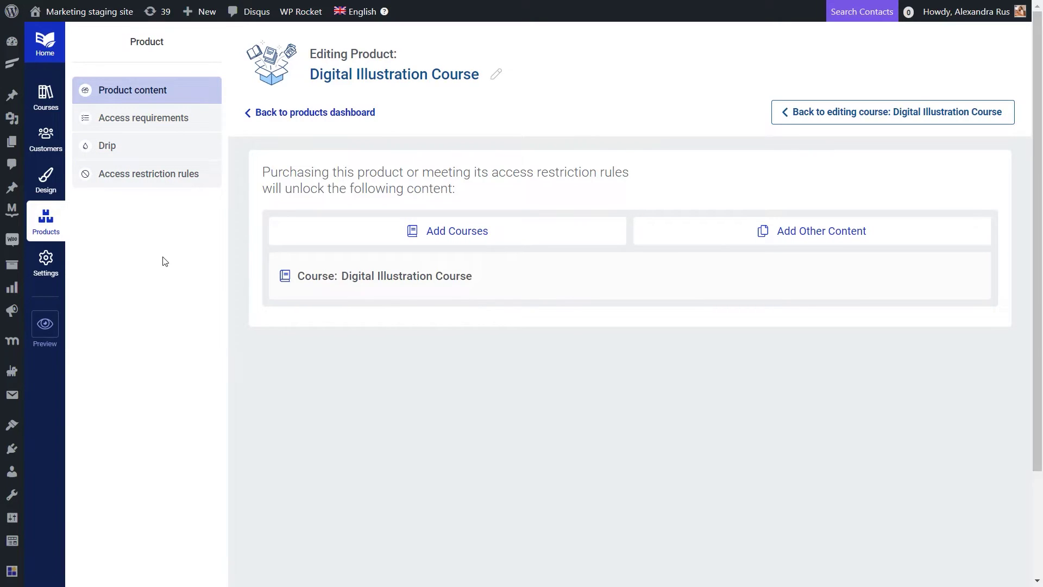
# Step: Show the Digital Illustration Course product's access restriction rules, all still on default site behaviour
pyautogui.click(159, 186)
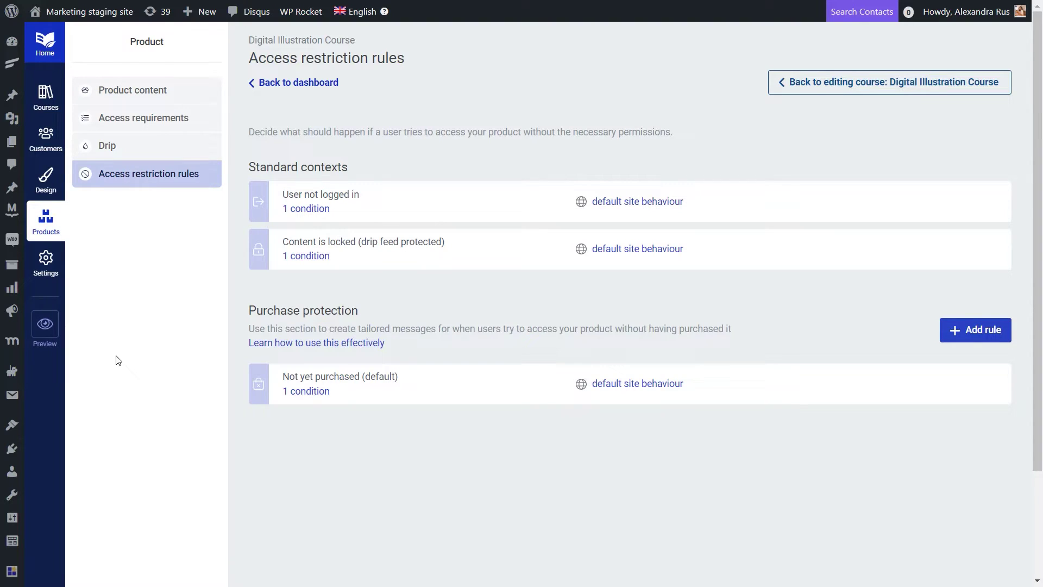
pyautogui.moveTo(15, 243)
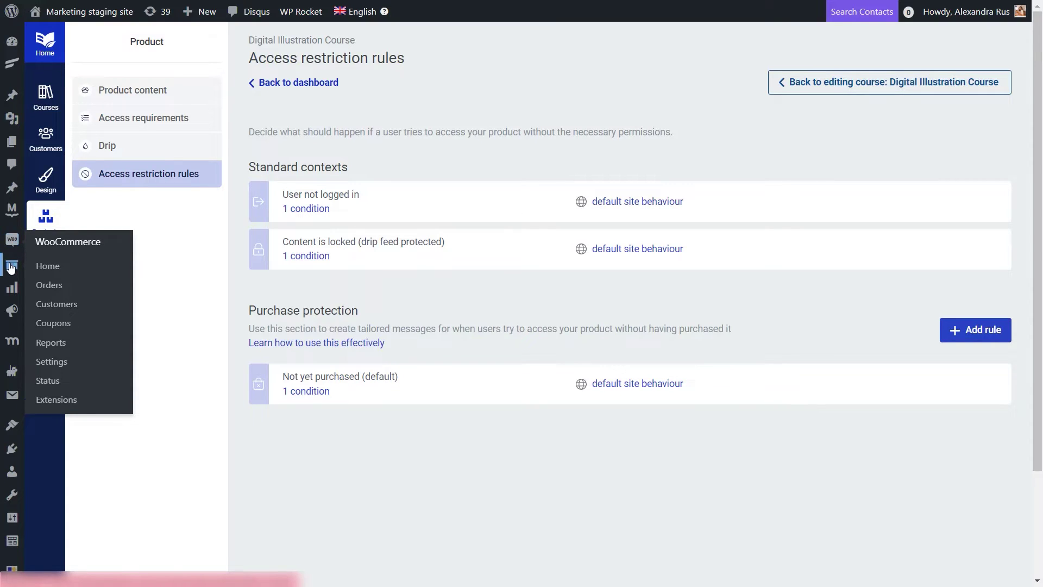
# Step: Title the new WooCommerce product 'Digital illustration course' and scroll down to Product data
pyautogui.moveTo(11, 270)
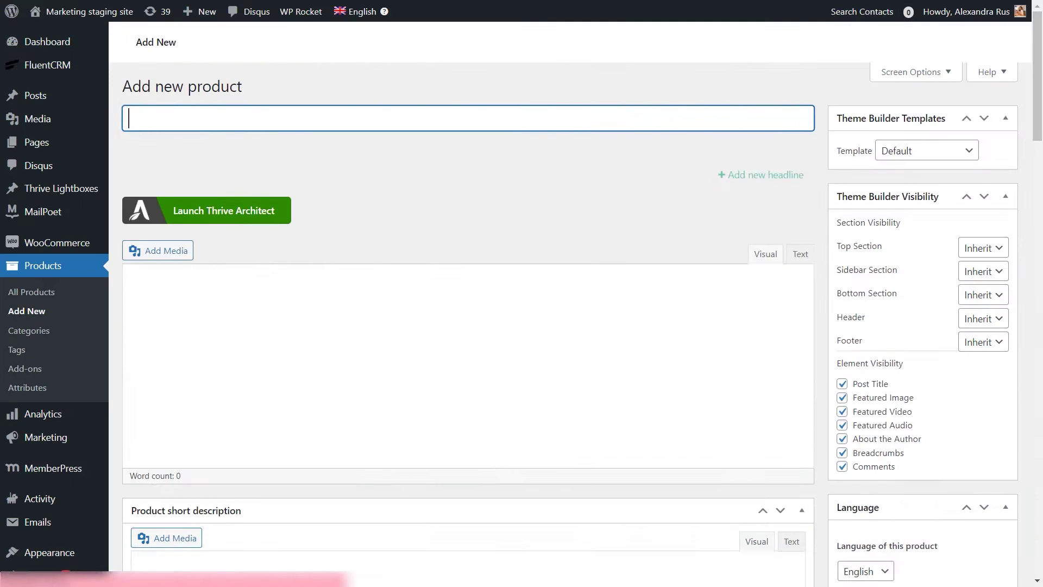
pyautogui.write('Digital illustration')
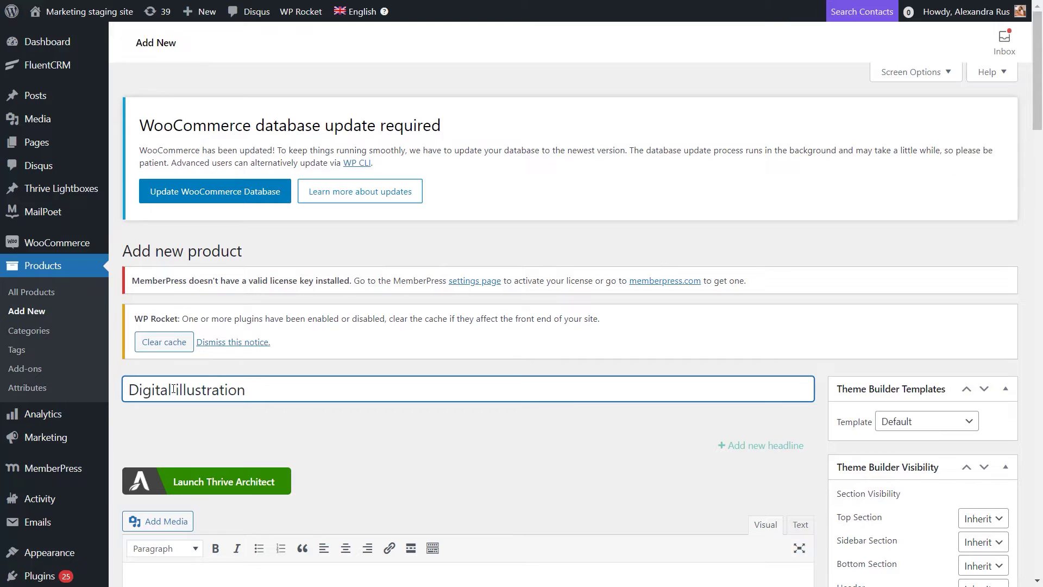
pyautogui.write(' course')
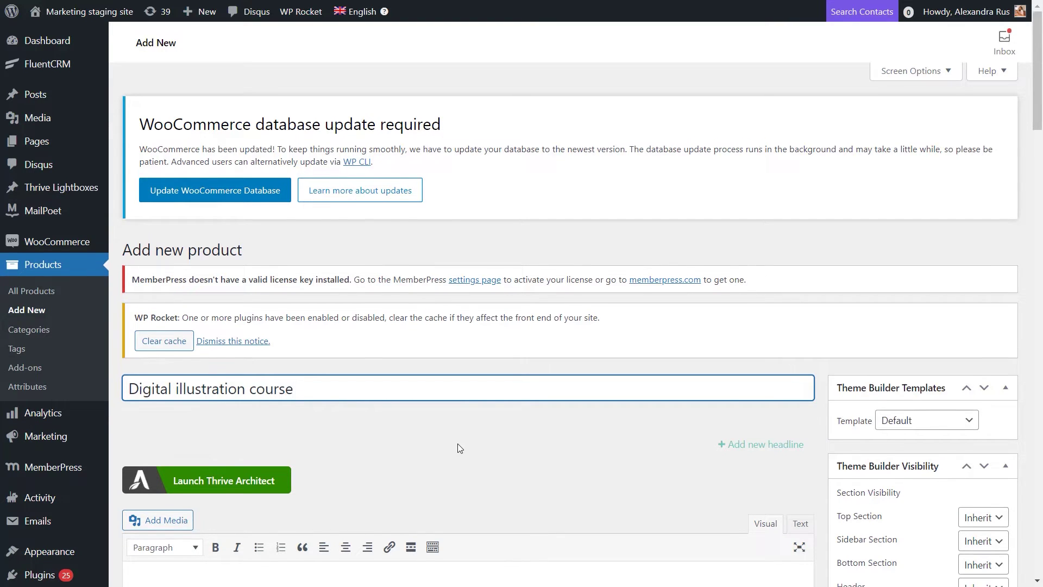
pyautogui.scroll(-3, 457, 448)
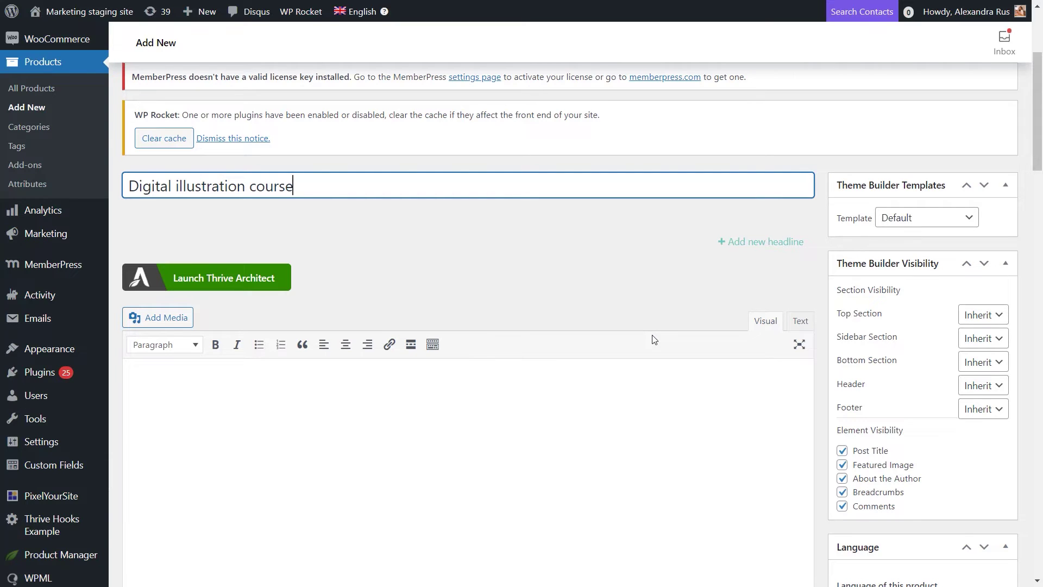
pyautogui.scroll(-6, 654, 339)
pyautogui.scroll(-7, 654, 339)
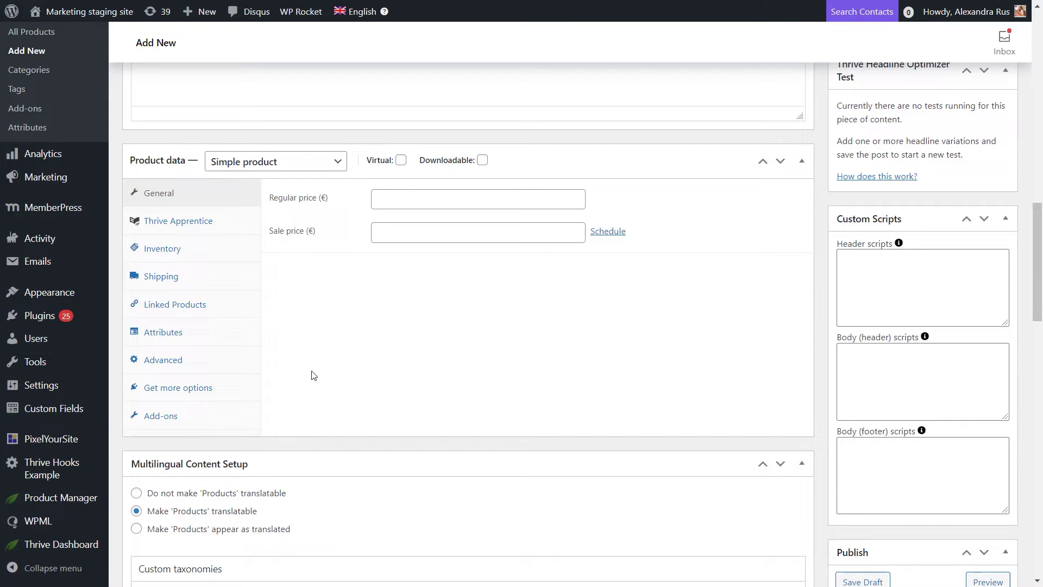
# Step: Keep the product type as Simple product and tick Virtual so no shipping applies
pyautogui.click(338, 167)
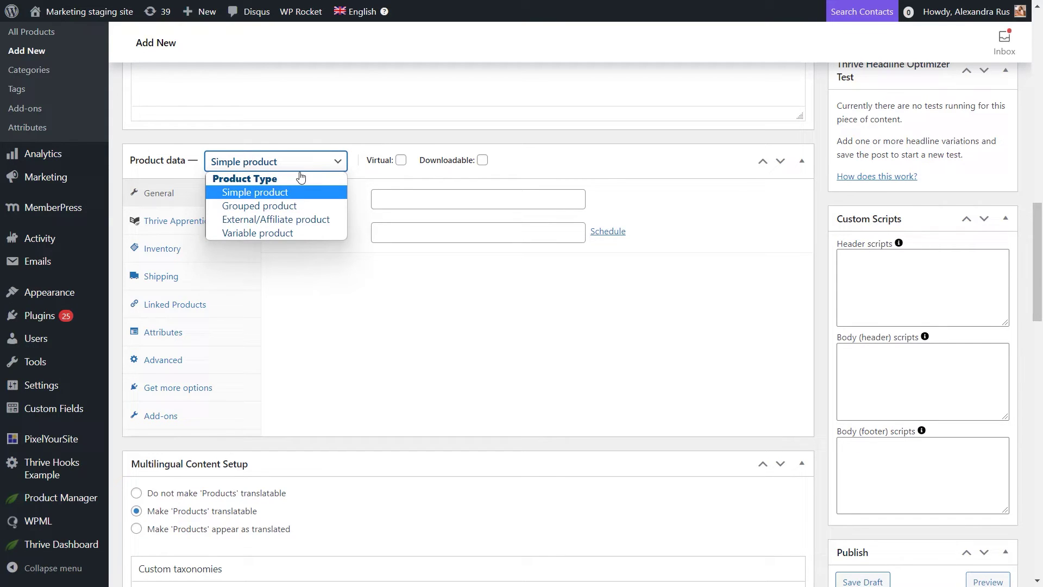
pyautogui.click(270, 194)
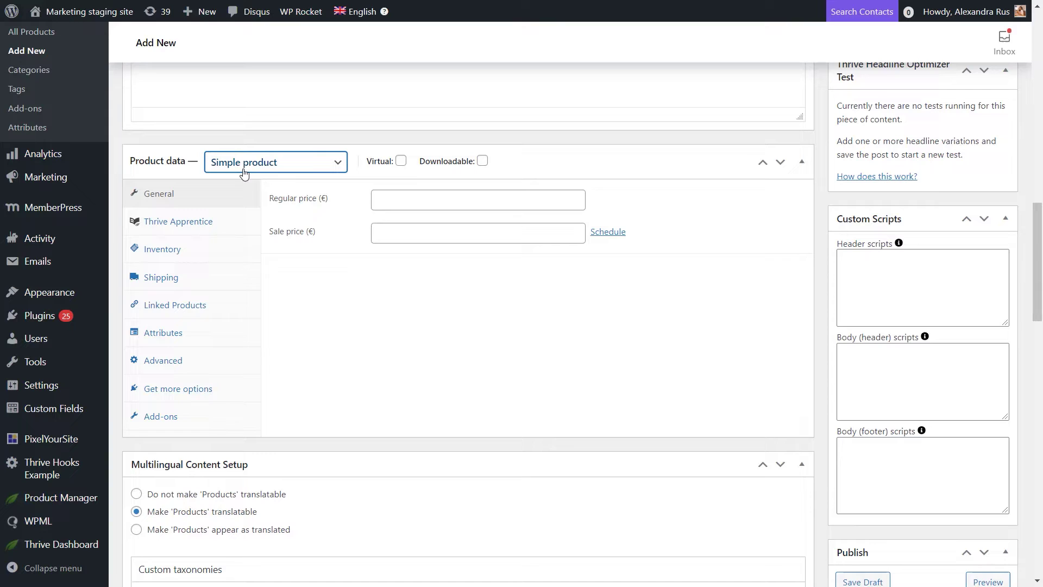
pyautogui.click(401, 161)
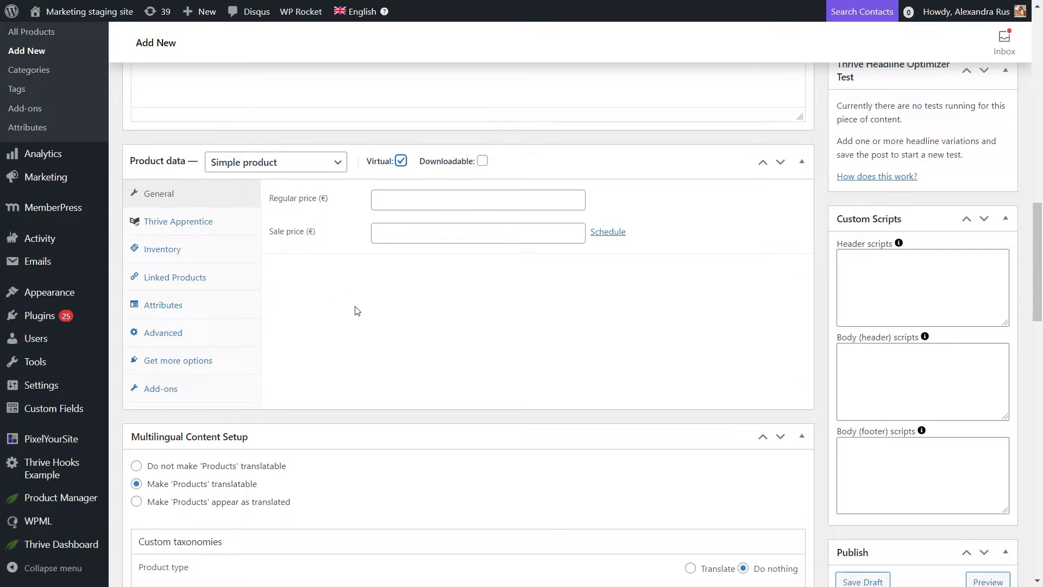
pyautogui.click(400, 160)
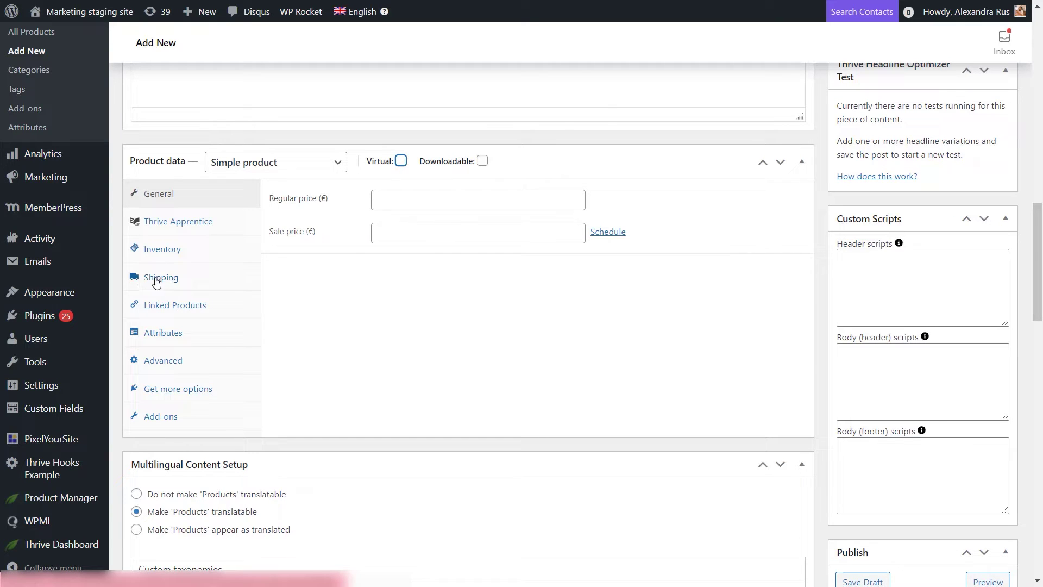
pyautogui.click(400, 160)
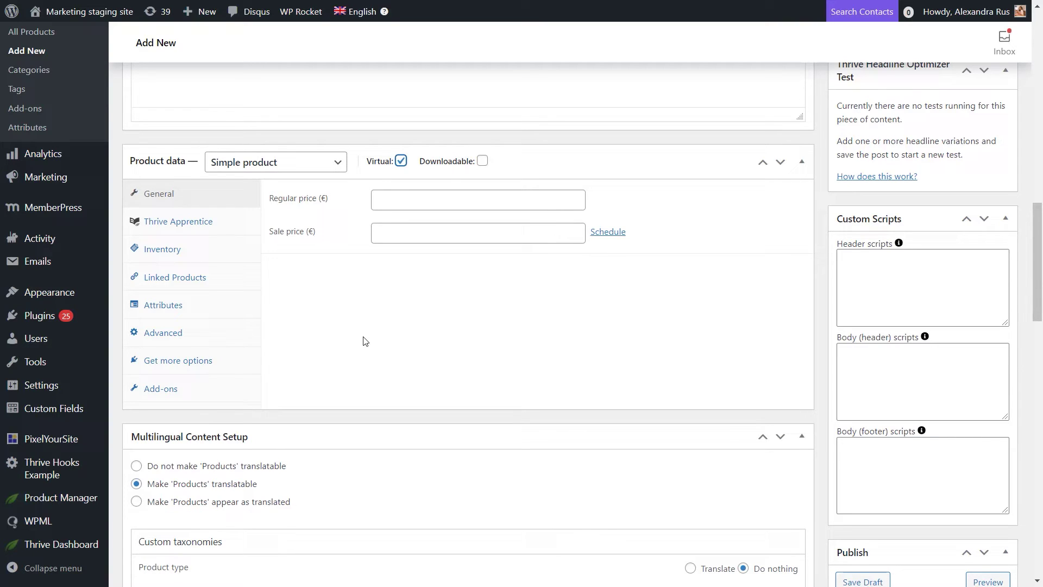
# Step: Set the regular price to 5 and link the Digital Illustration Course Thrive Apprentice product
pyautogui.click(402, 201)
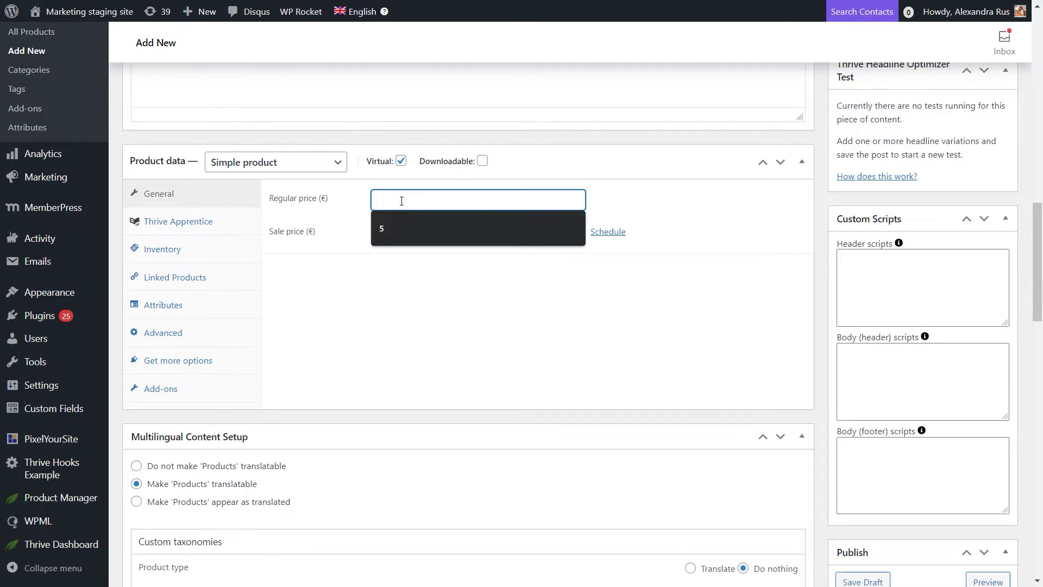
pyautogui.click(389, 228)
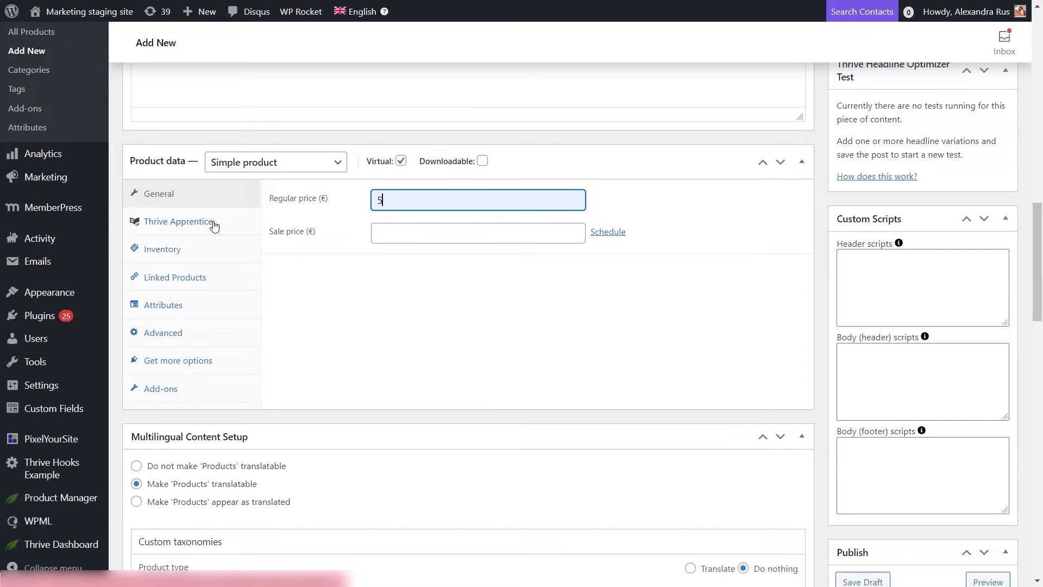
pyautogui.click(158, 224)
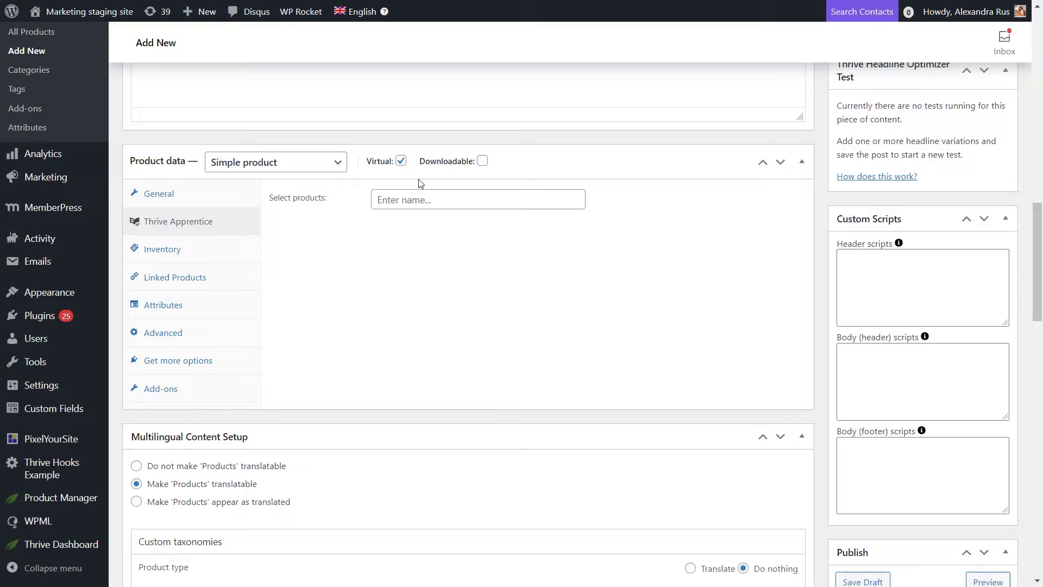
pyautogui.click(493, 205)
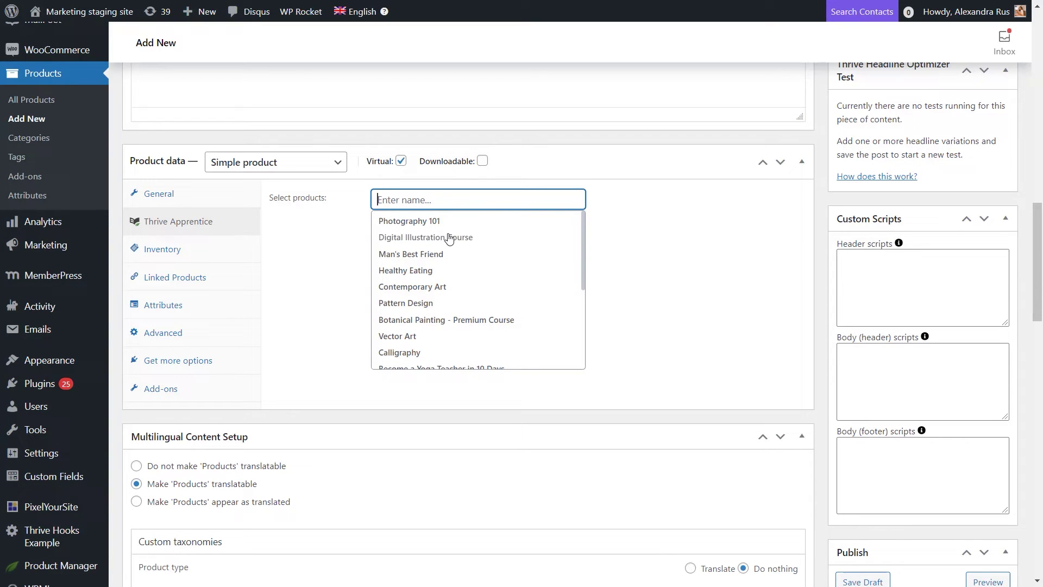
pyautogui.click(661, 216)
pyautogui.click(533, 199)
pyautogui.click(478, 238)
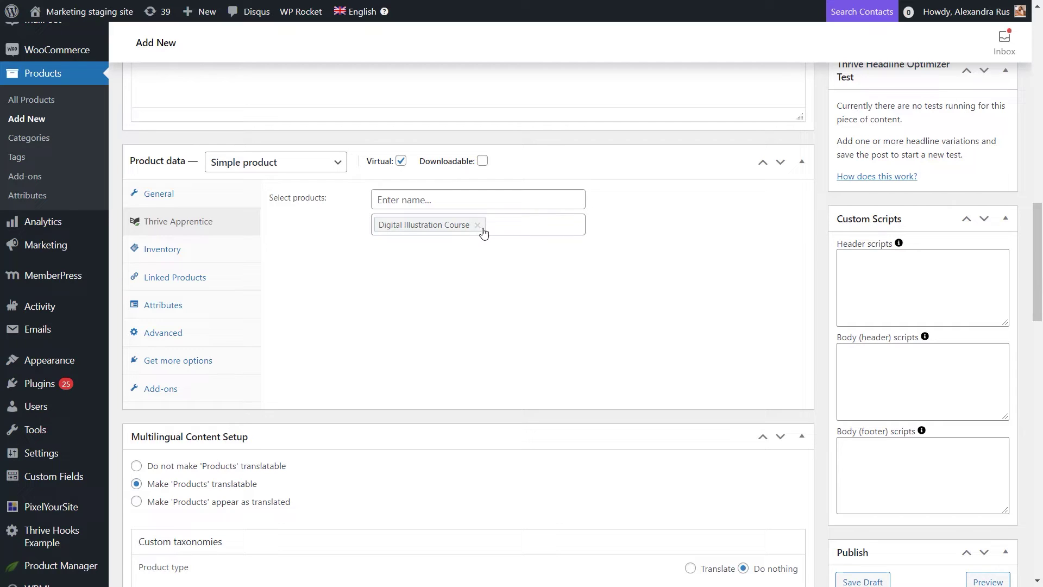
# Step: Add Pattern Design as a second linked product, then remove it again
pyautogui.click(505, 200)
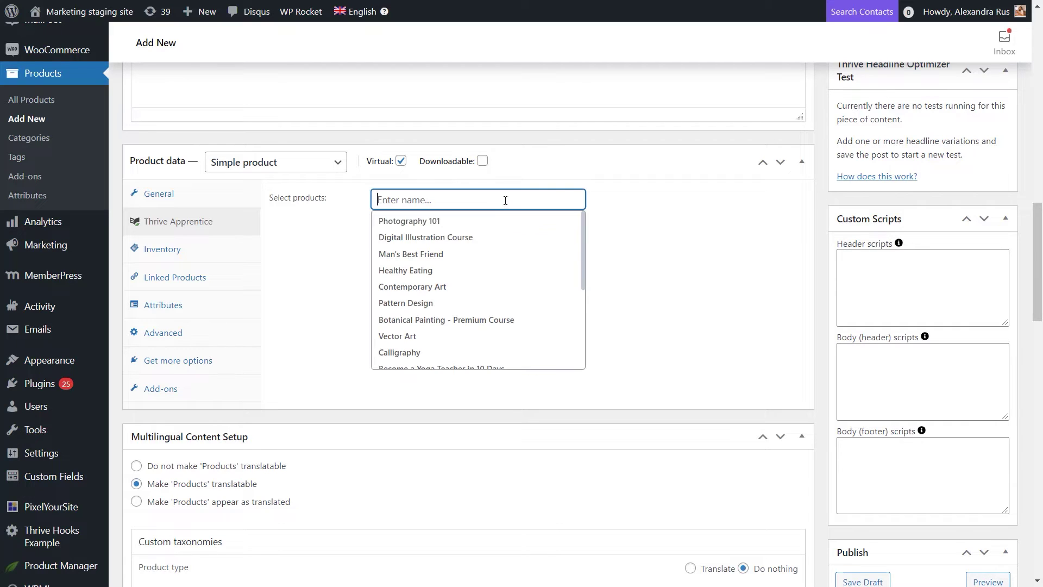
pyautogui.click(421, 303)
pyautogui.click(553, 225)
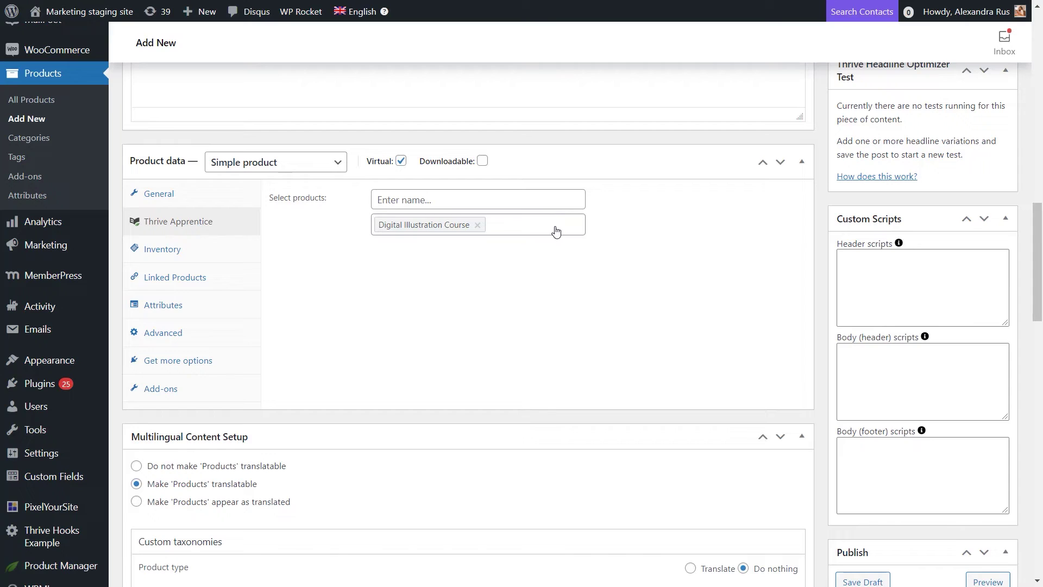
pyautogui.scroll(-8, 545, 282)
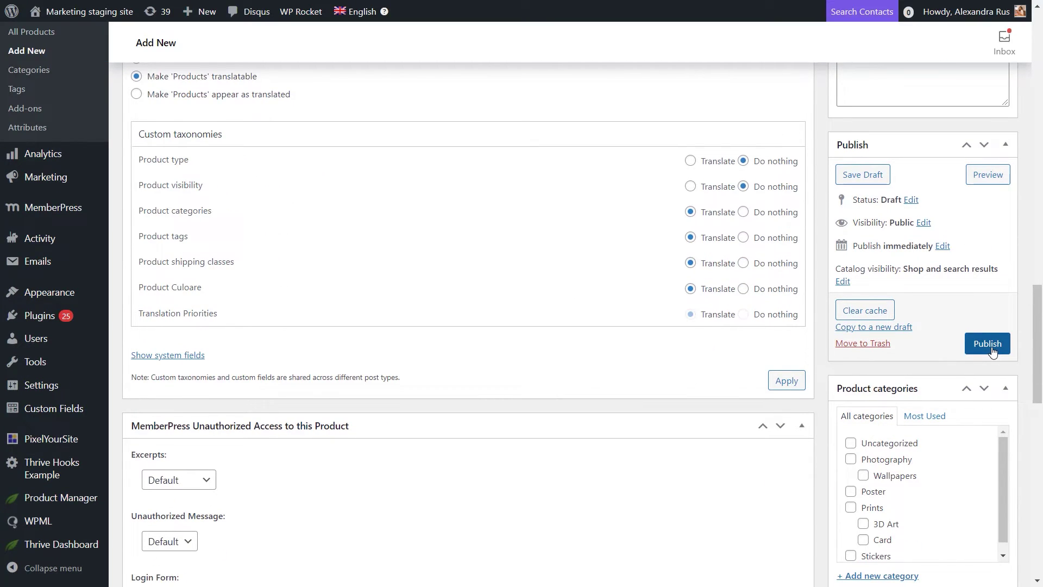
# Step: Publish the Digital illustration course product and copy its permalink
pyautogui.click(987, 344)
pyautogui.scroll(1, 641, 325)
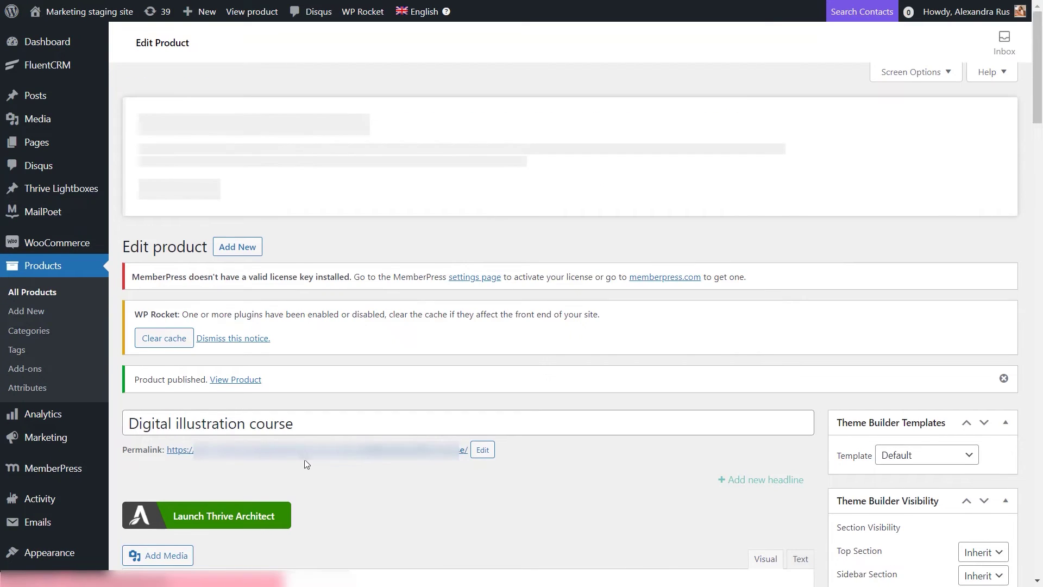
pyautogui.scroll(-4, 307, 463)
pyautogui.rightClick(261, 249)
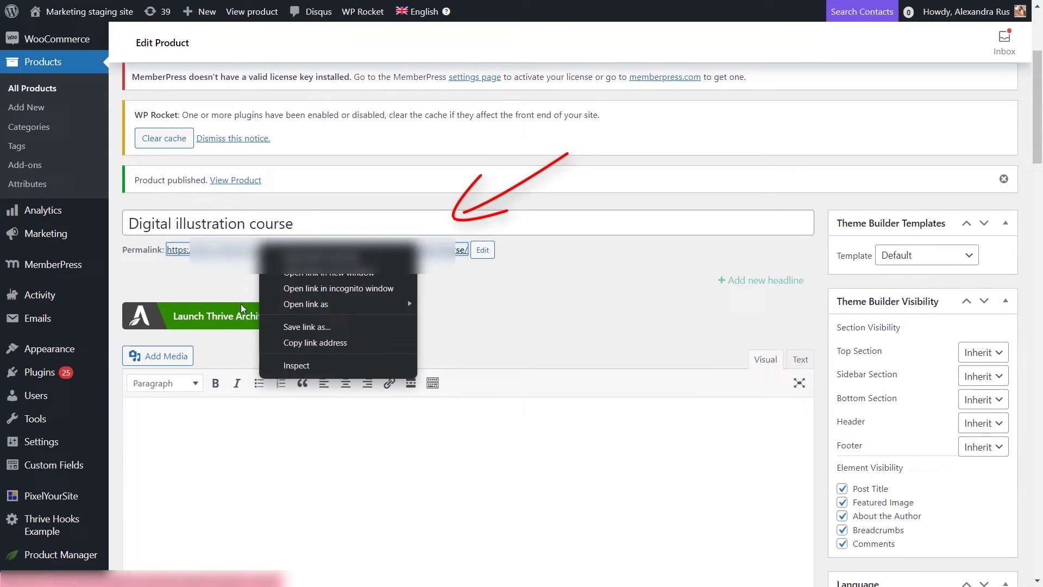
pyautogui.click(295, 343)
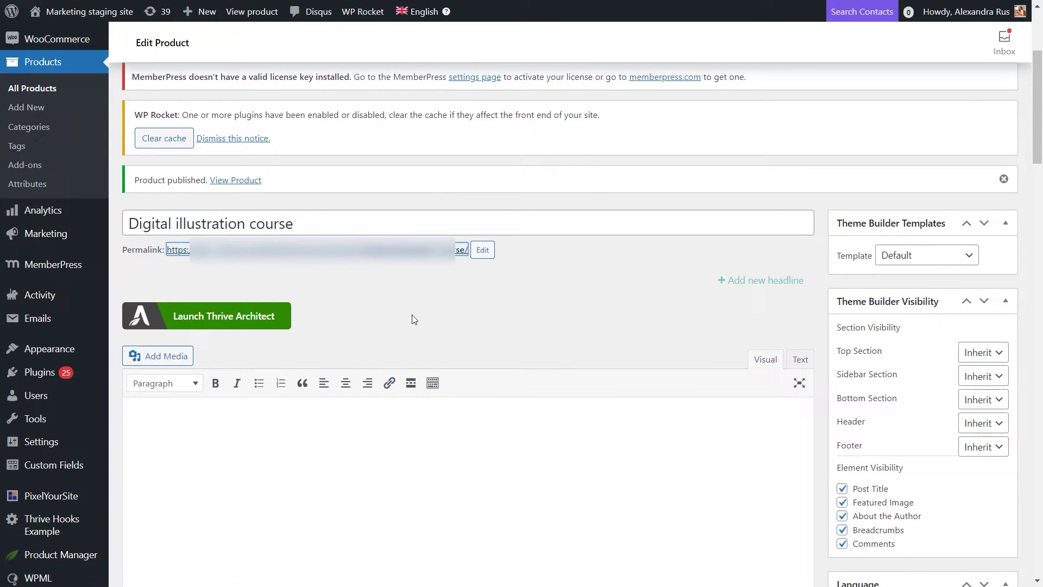
# Step: Go to the site's Pages list and jump to its last page
pyautogui.scroll(3, 59, 146)
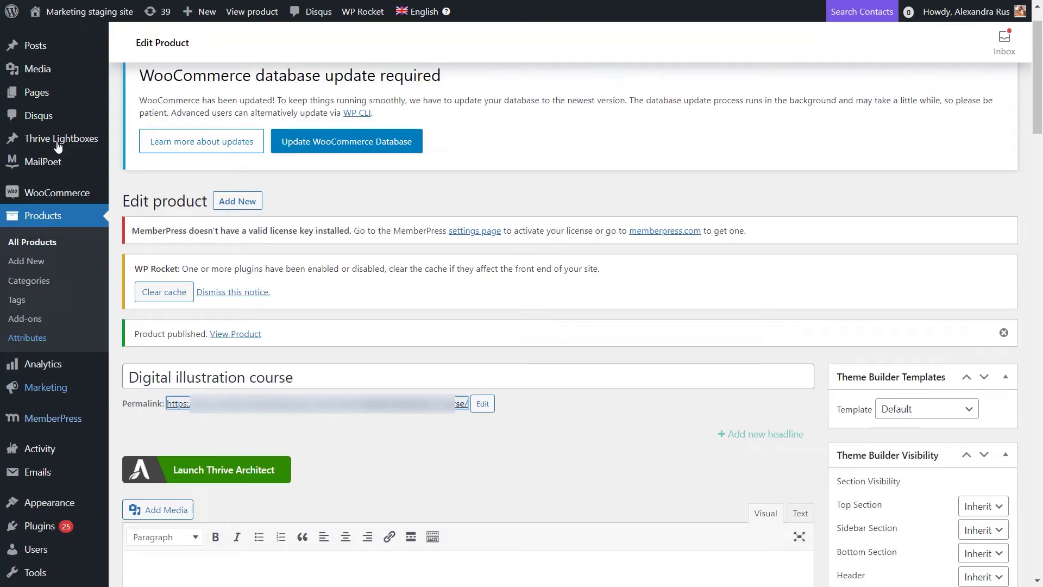
pyautogui.scroll(1, 58, 145)
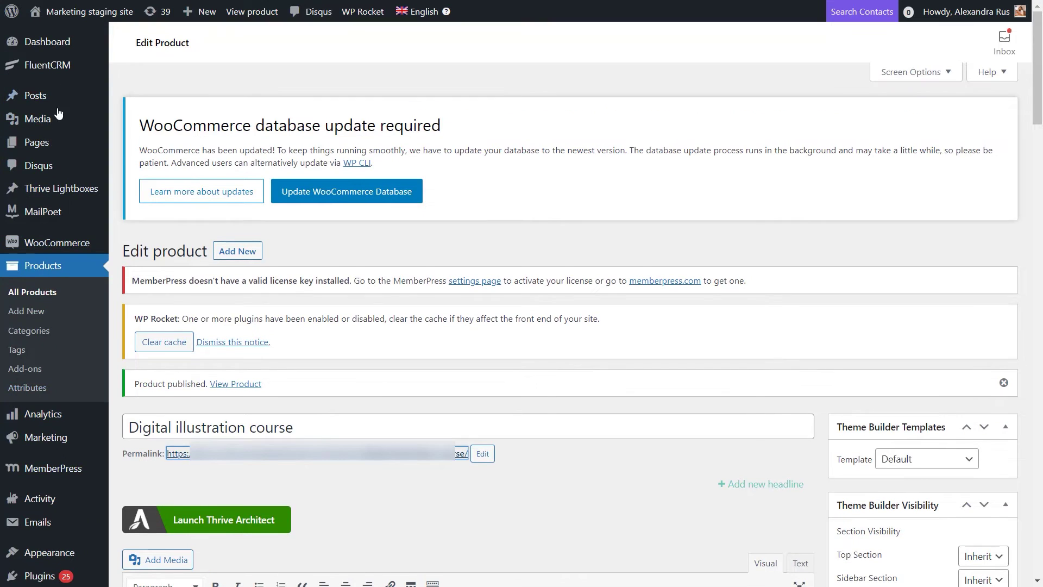
pyautogui.click(45, 146)
pyautogui.click(1008, 309)
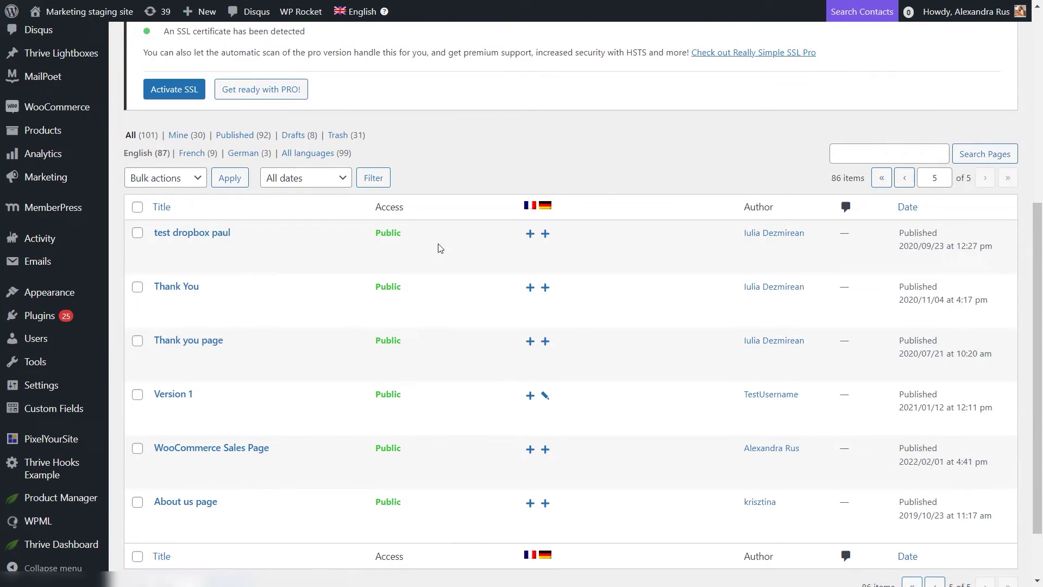
# Step: On the WooCommerce Sales Page, add a 'Buy the course!' button linking to the product, and save
pyautogui.click(313, 466)
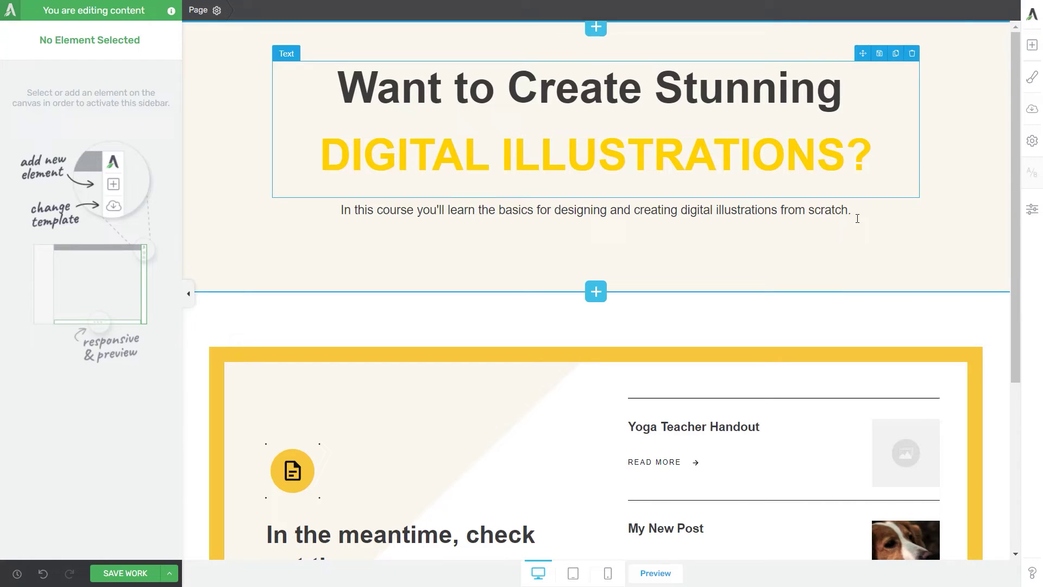
pyautogui.click(1032, 45)
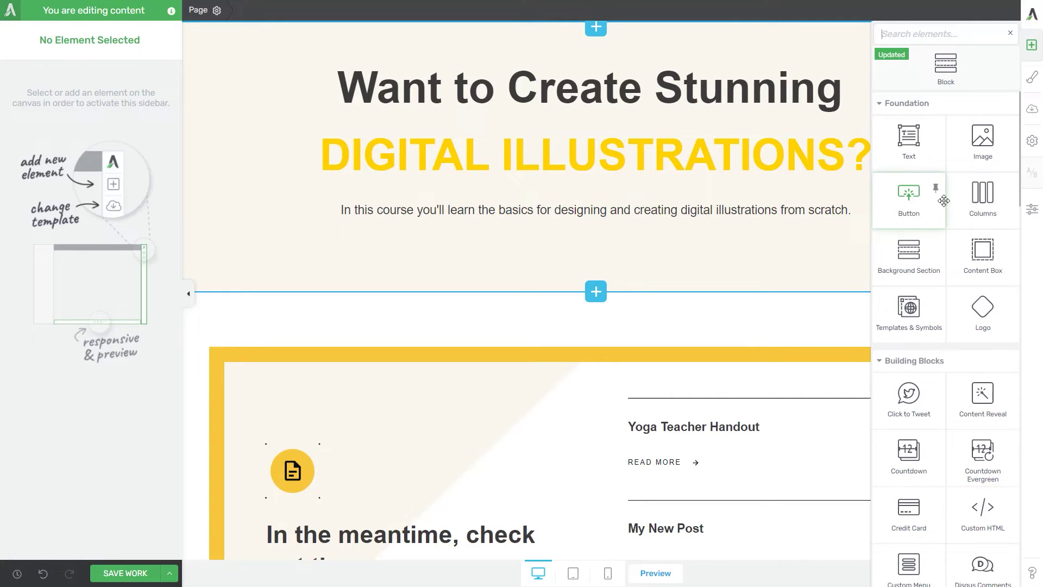
pyautogui.scroll(-10, 943, 201)
pyautogui.scroll(10, 967, 334)
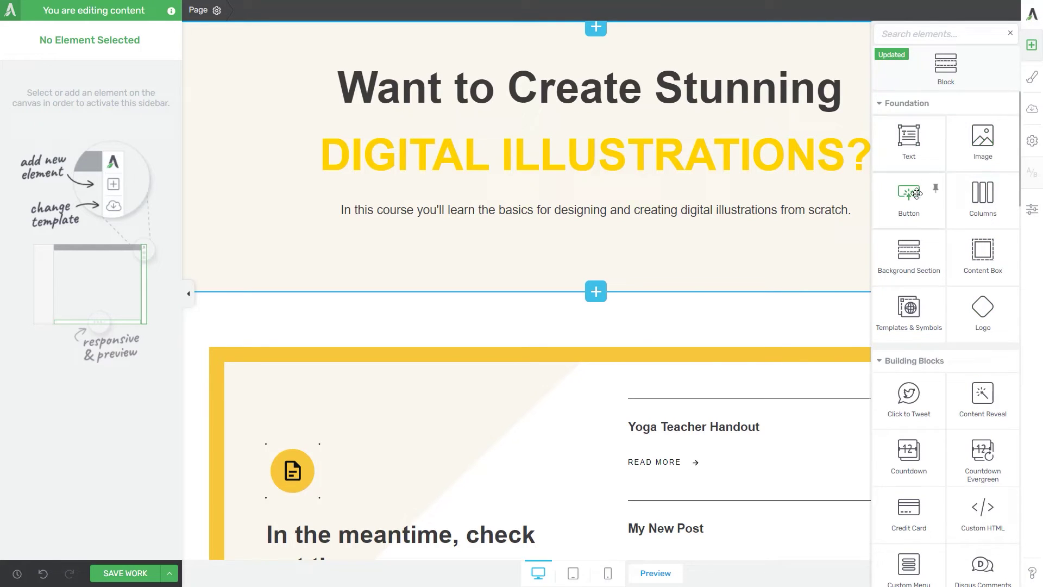
pyautogui.moveTo(910, 200); pyautogui.dragTo(622, 245)
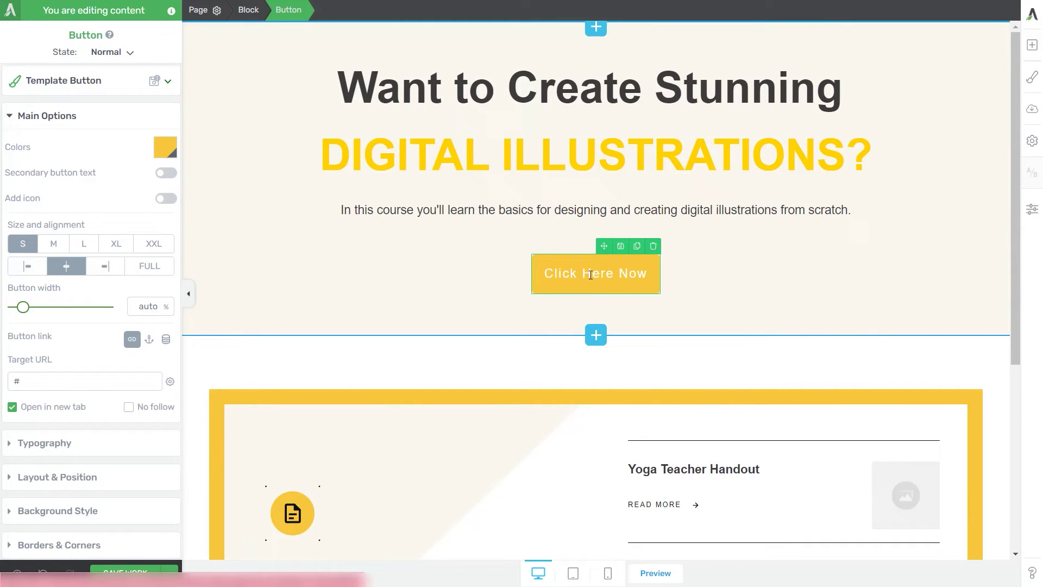
pyautogui.tripleClick(599, 266)
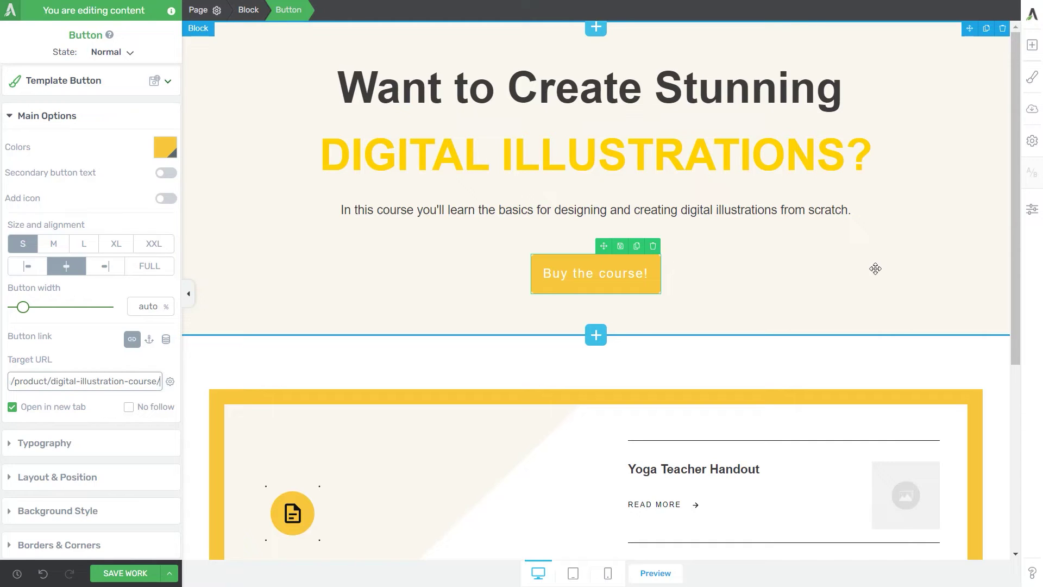
pyautogui.click(142, 572)
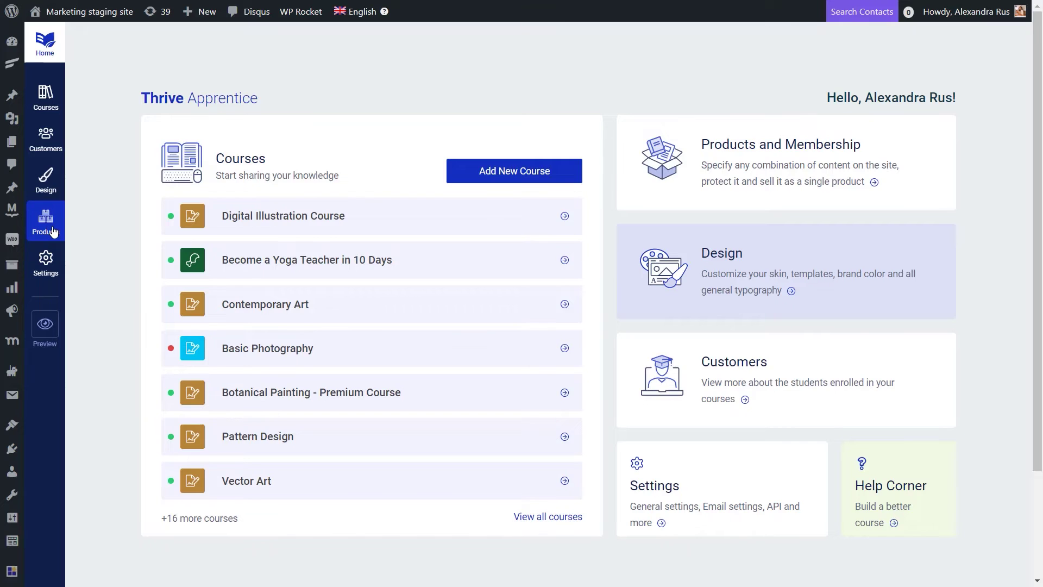
# Step: Review the product's access restriction rules and the global Login & access restriction settings
pyautogui.click(46, 220)
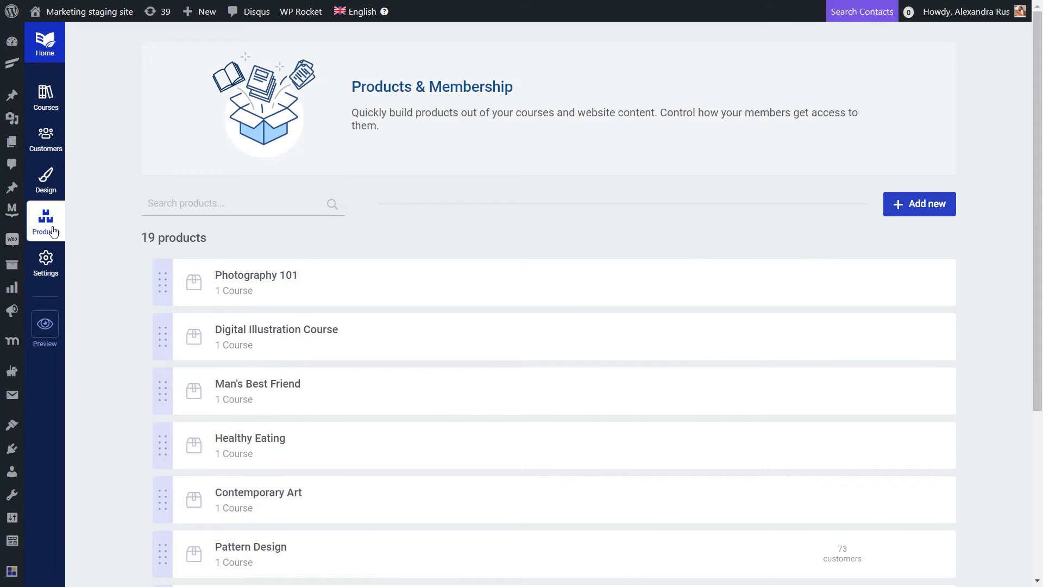
pyautogui.click(358, 344)
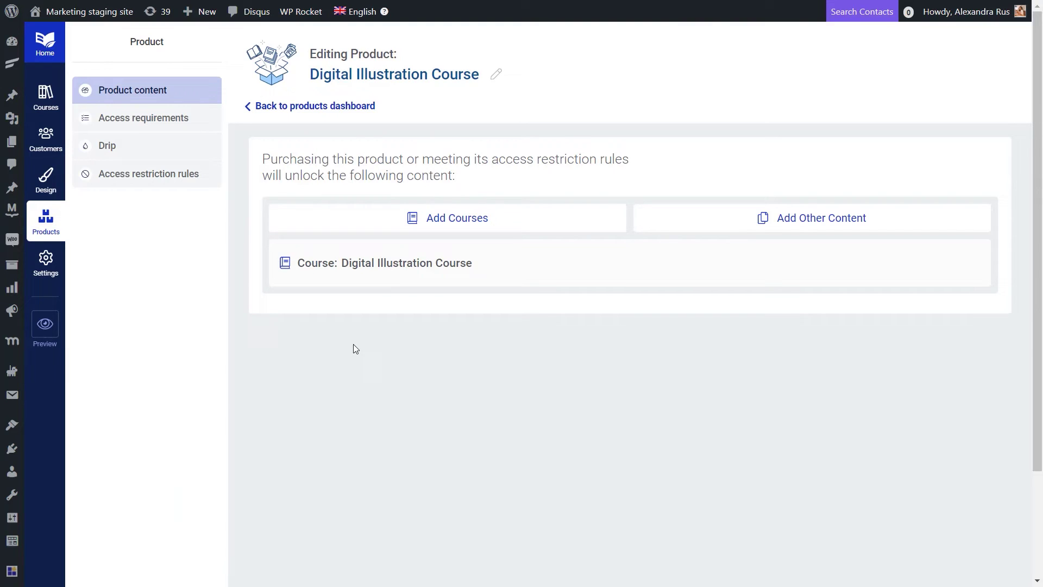
pyautogui.click(137, 180)
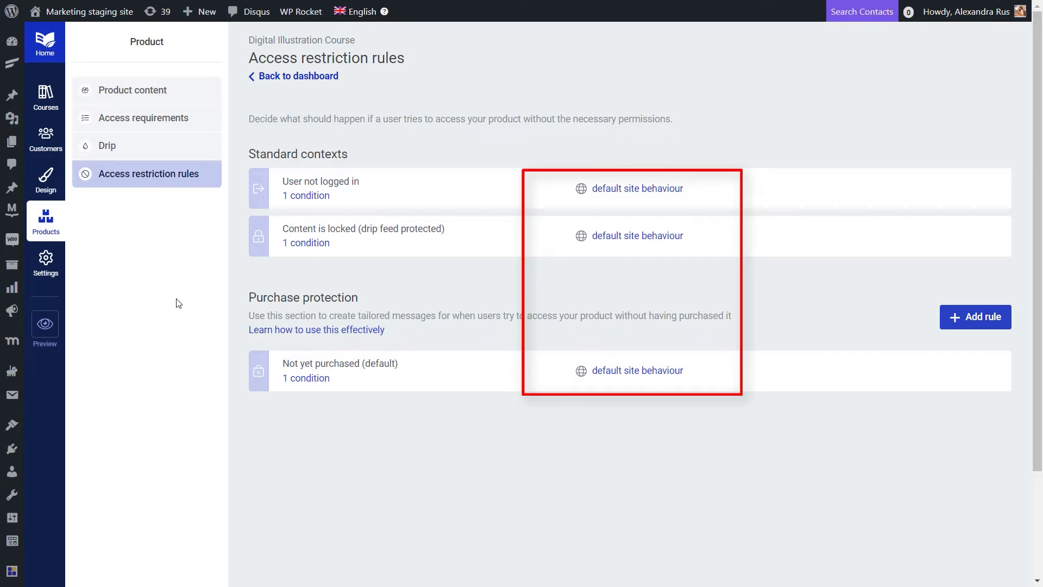
pyautogui.click(59, 272)
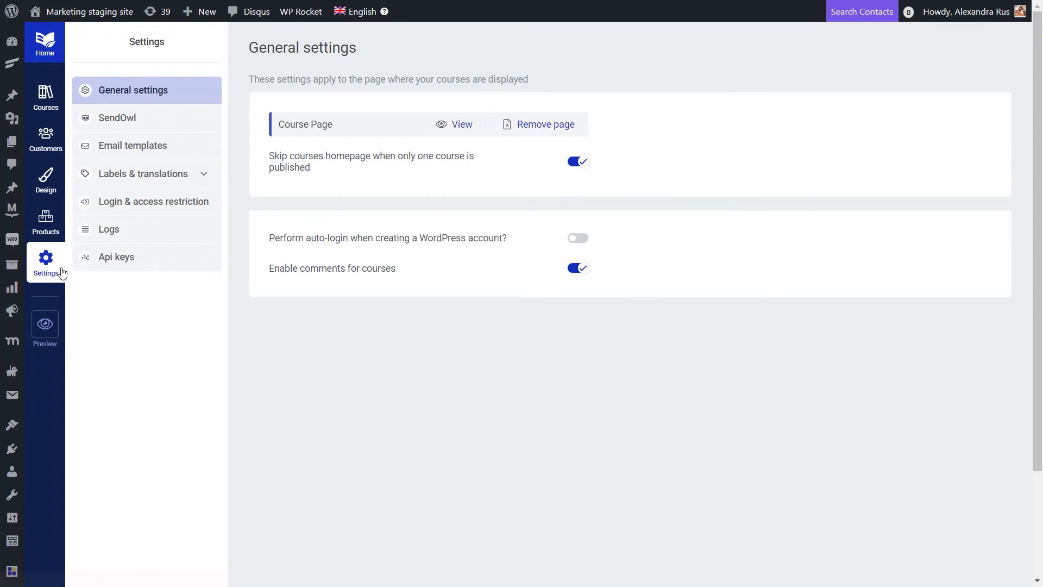
pyautogui.click(152, 202)
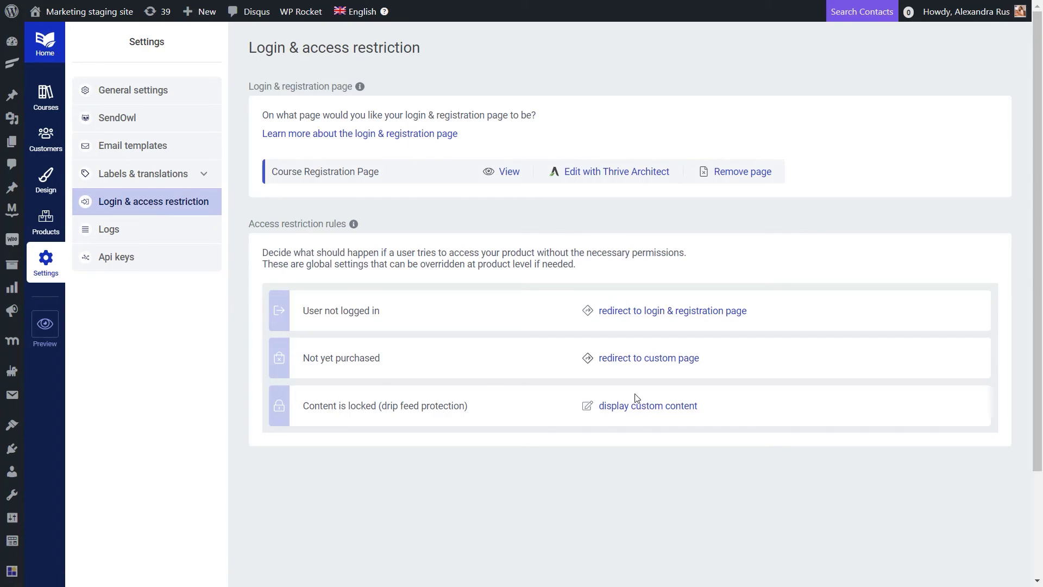
# Step: Return to the Digital Illustration Course product's access restriction rules
pyautogui.click(50, 216)
pyautogui.click(378, 327)
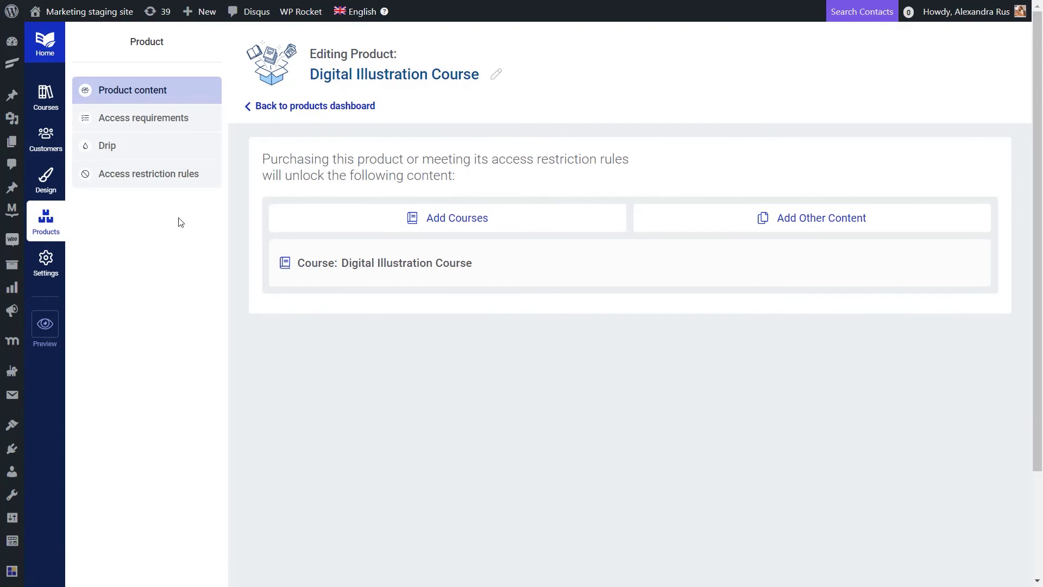
pyautogui.click(169, 179)
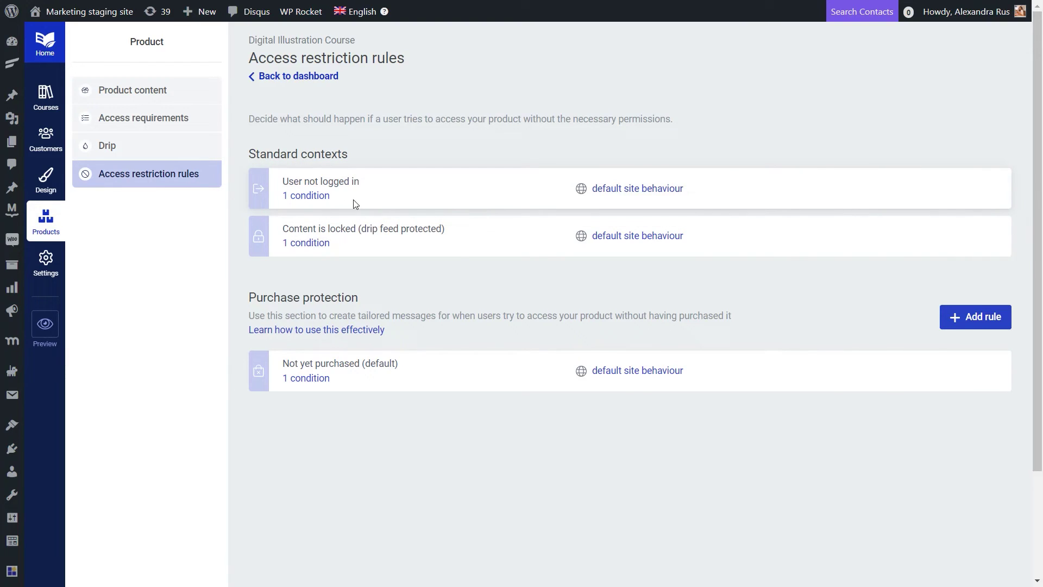
# Step: Redirect not-logged-in visitors to the login & registration page and save that rule
pyautogui.click(619, 188)
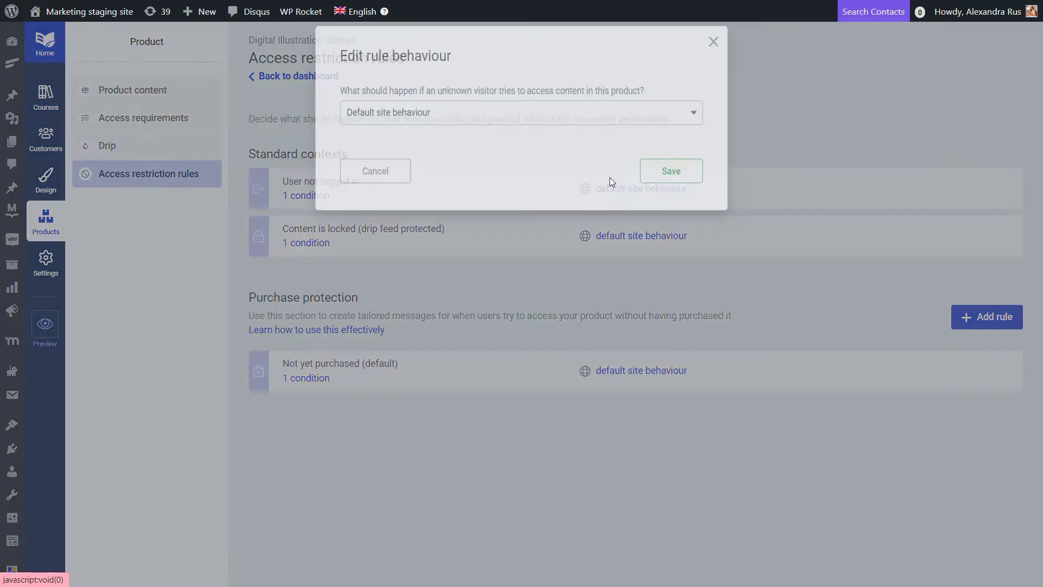
pyautogui.click(619, 120)
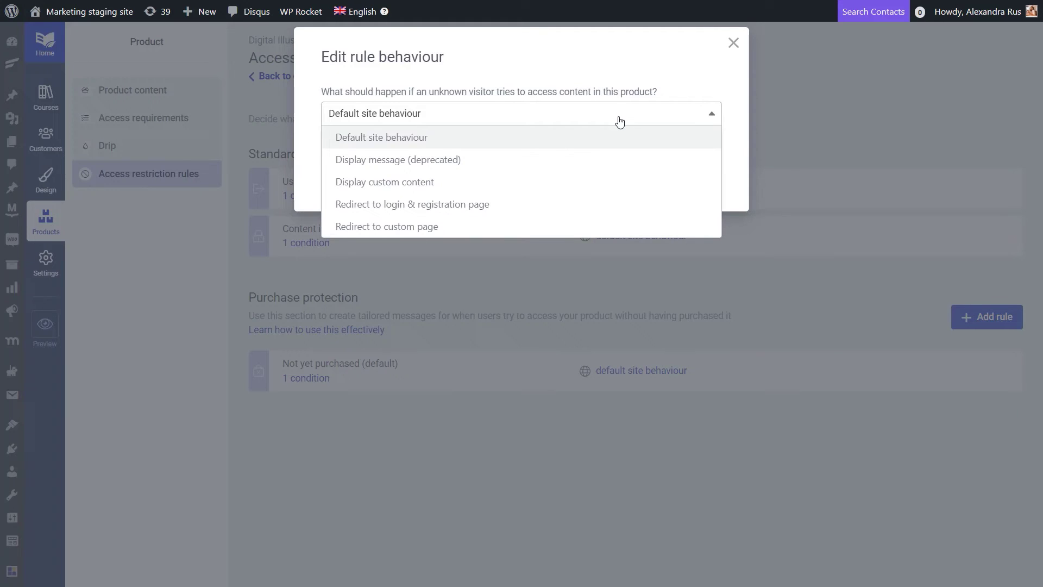
pyautogui.click(382, 205)
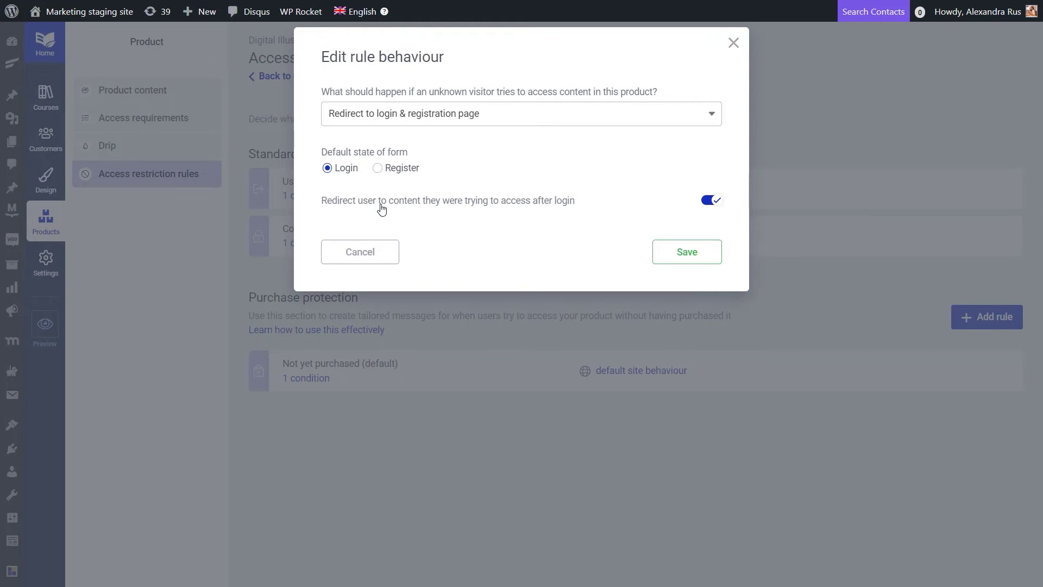
pyautogui.click(696, 253)
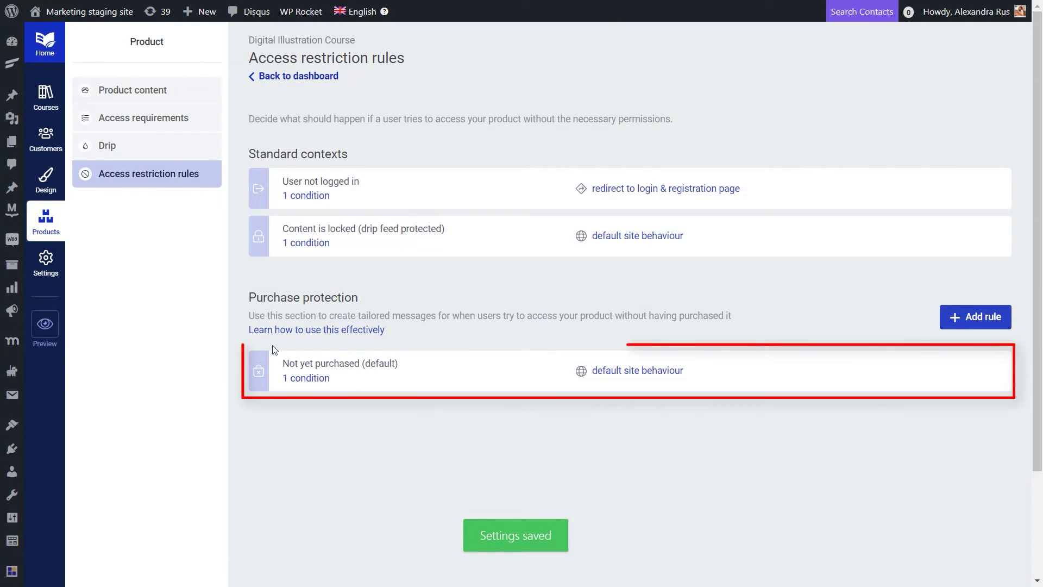
# Step: Make the Not yet purchased rule redirect to the custom page 'WooCommerce Sales Page'
pyautogui.click(637, 371)
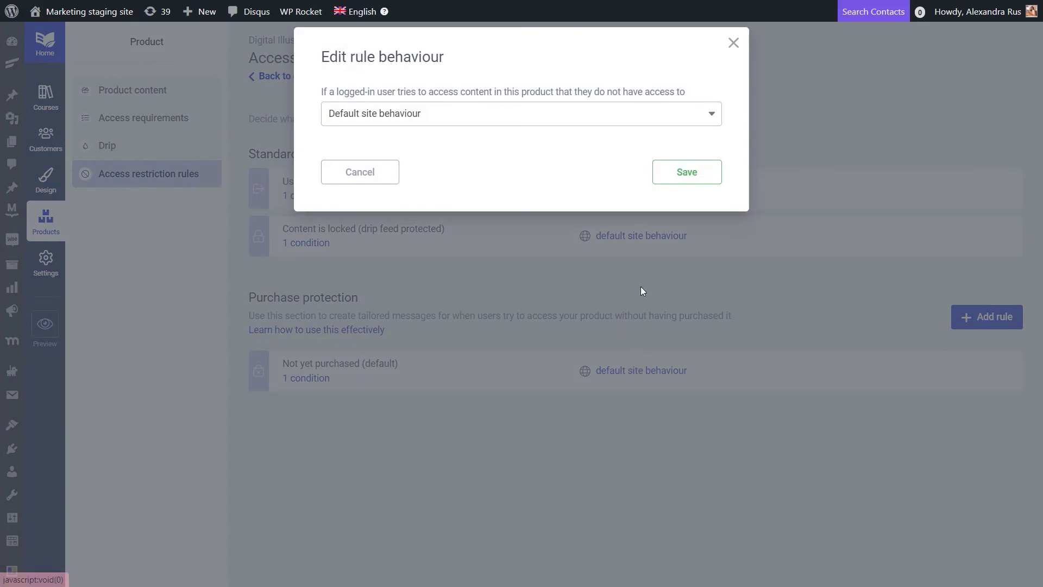
pyautogui.click(711, 115)
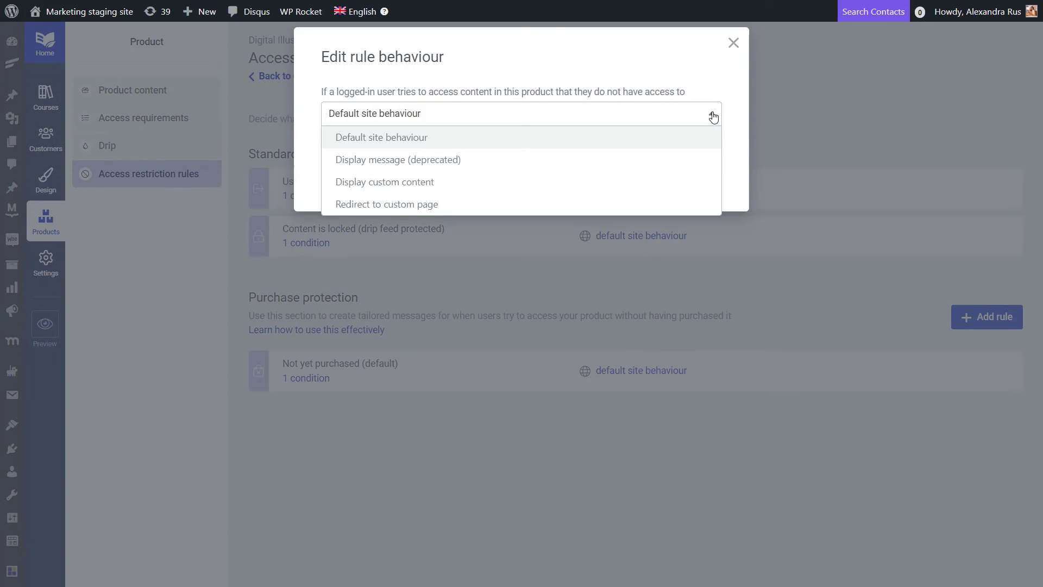
pyautogui.click(414, 206)
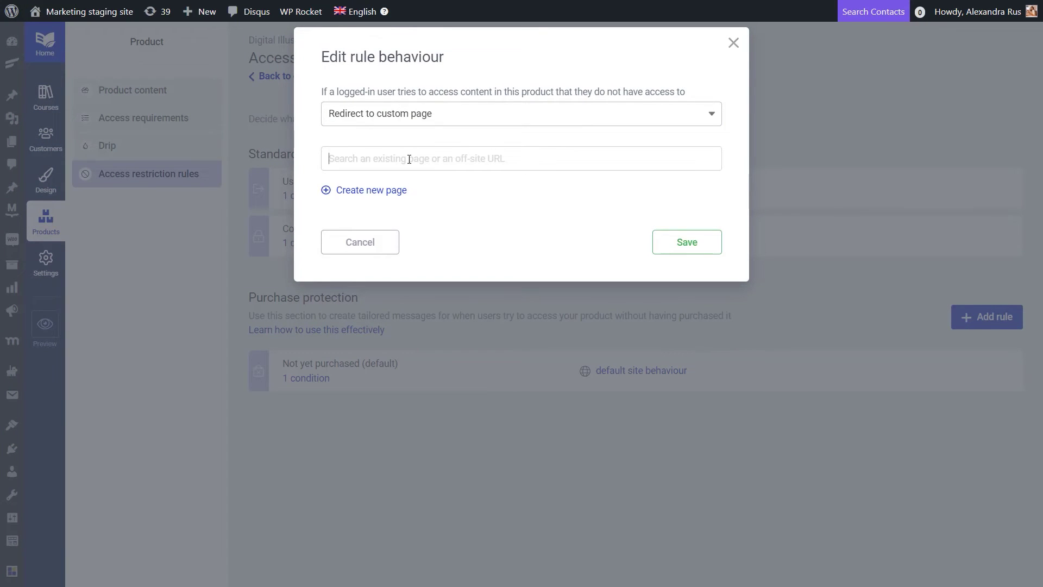
pyautogui.write('woocomm')
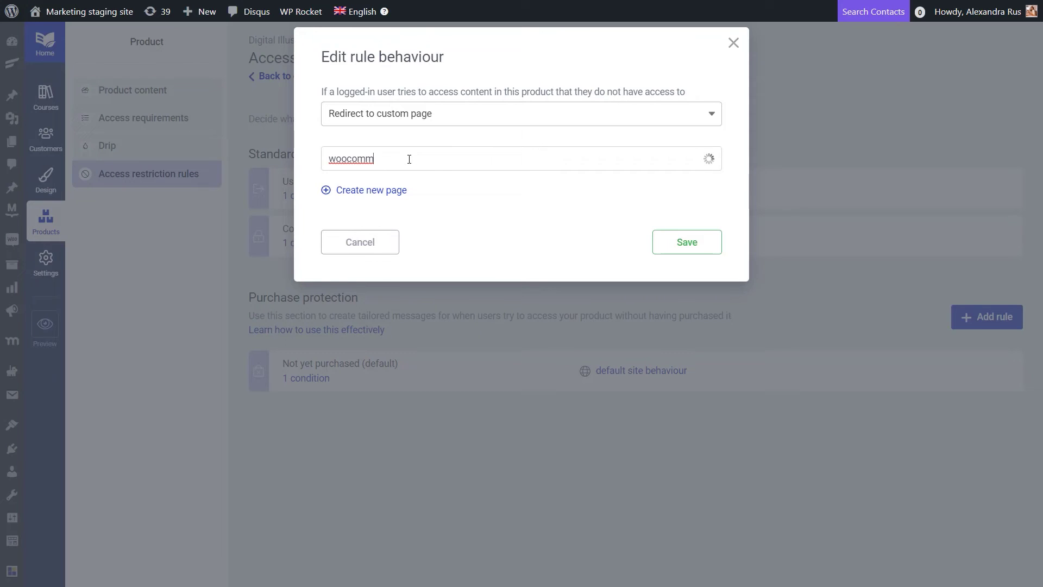
pyautogui.click(402, 183)
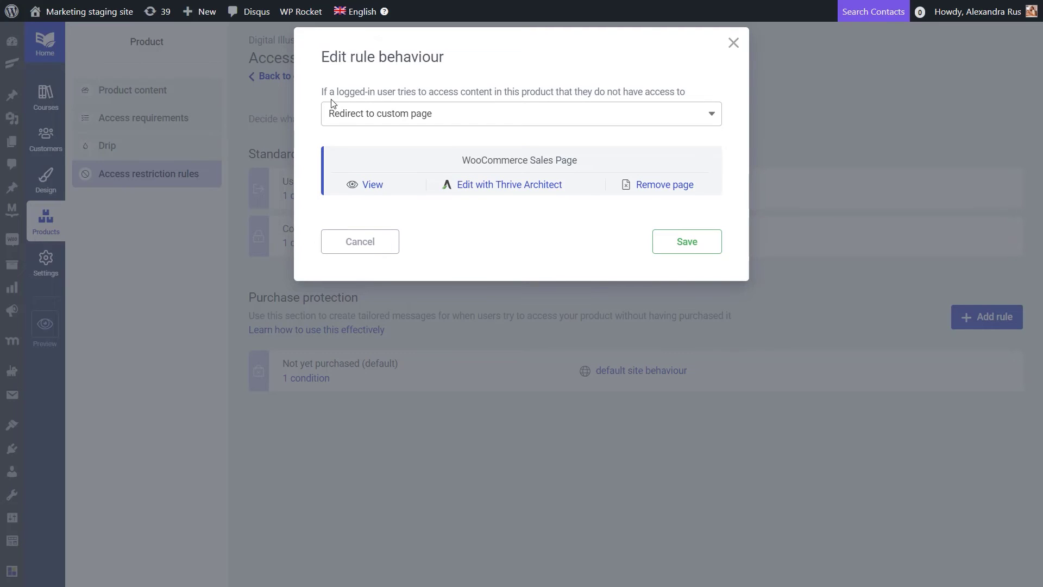
pyautogui.moveTo(337, 91); pyautogui.dragTo(691, 94)
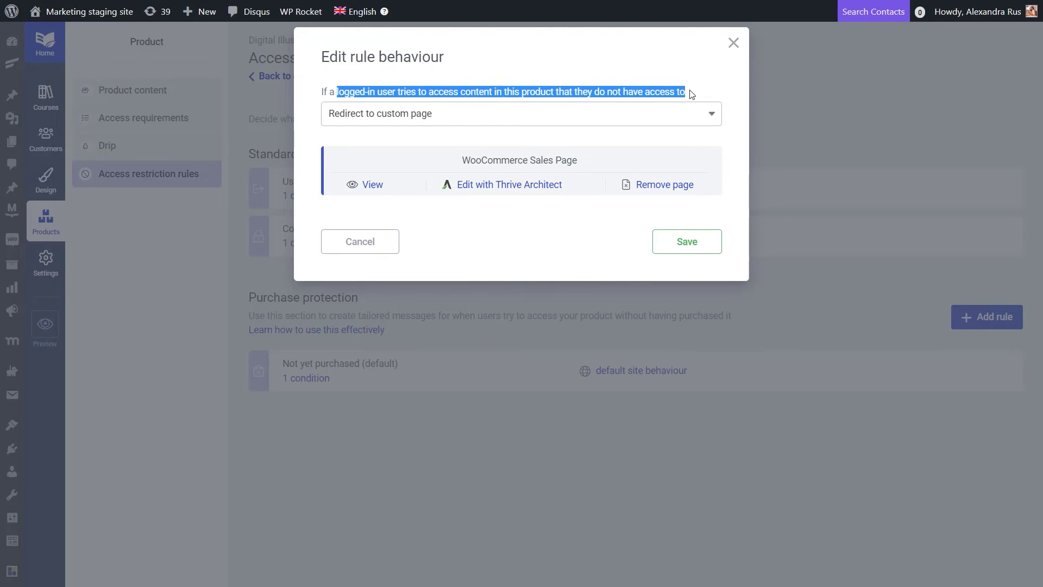
pyautogui.click(649, 75)
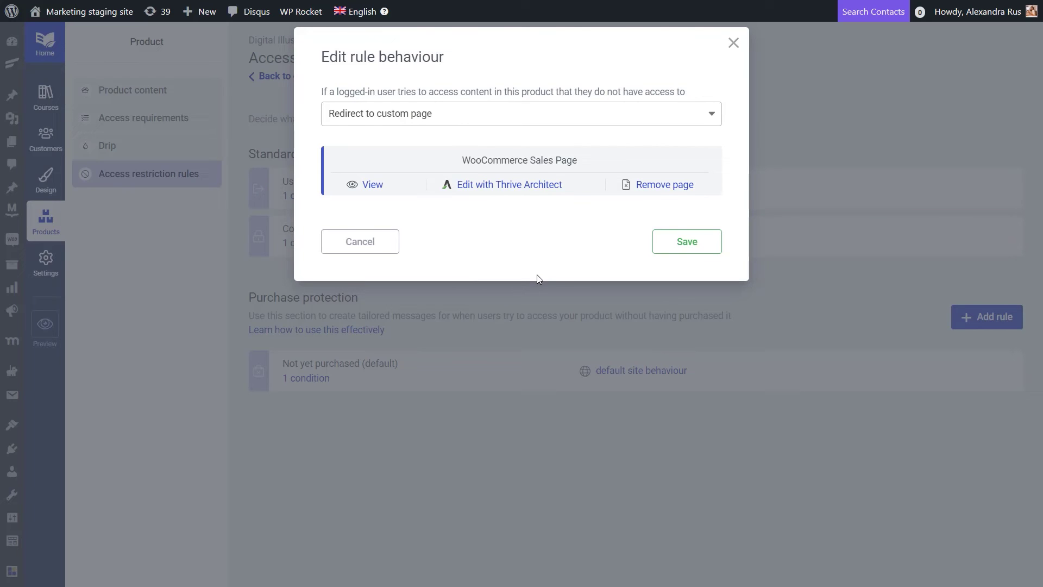
# Step: Save the Not yet purchased redirect rule
pyautogui.click(716, 240)
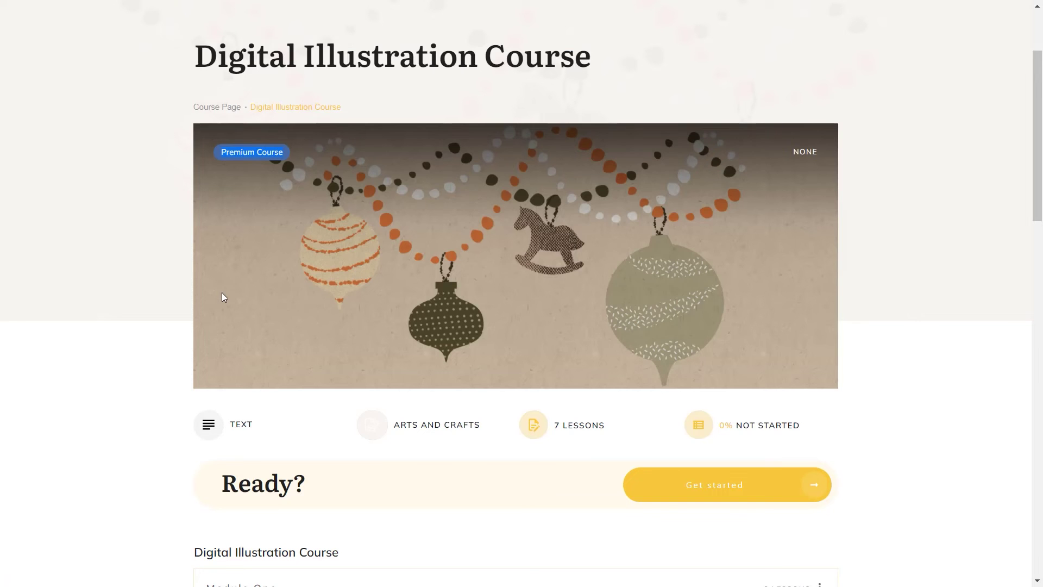
# Step: From the Digital Illustration Course's Get started, sign up with the student's name, e-mail and password
pyautogui.click(742, 494)
pyautogui.scroll(-2, 730, 367)
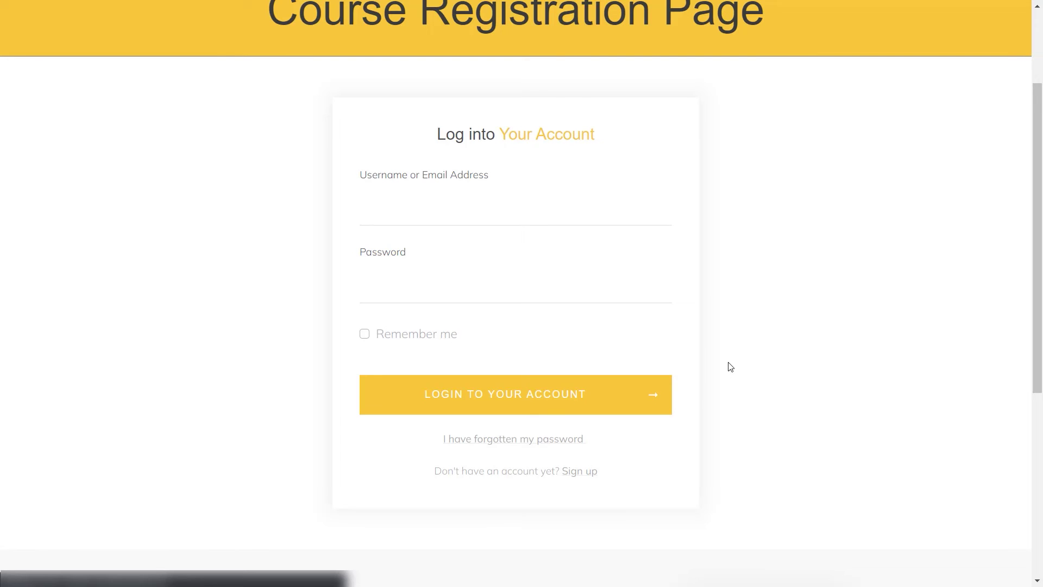
pyautogui.click(583, 472)
pyautogui.write('Pam Beesly')
pyautogui.click(489, 284)
pyautogui.press('Tab')
pyautogui.write('************')
pyautogui.click(410, 443)
pyautogui.write('************')
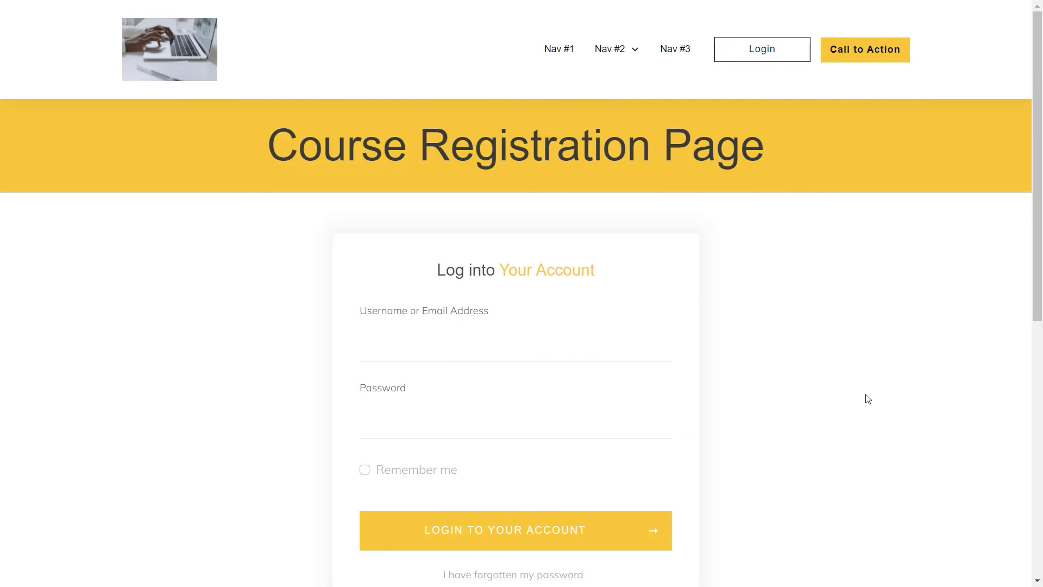
pyautogui.hotkey('ctrl', 'v')
# Step: Log in with the new account's e-mail and password to reach the sales page
pyautogui.click(496, 430)
pyautogui.write('********')
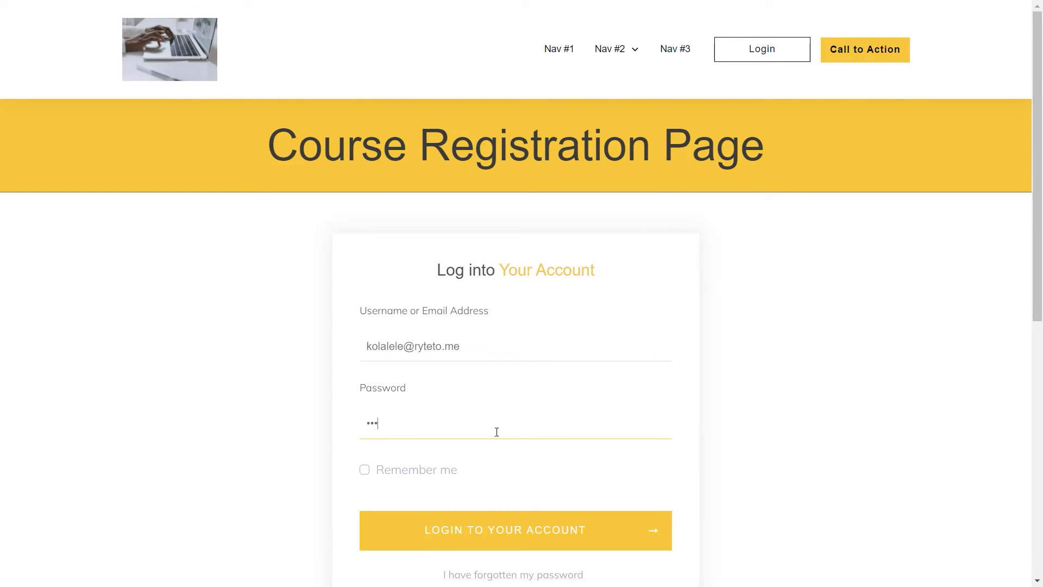
pyautogui.write('****')
pyautogui.click(554, 531)
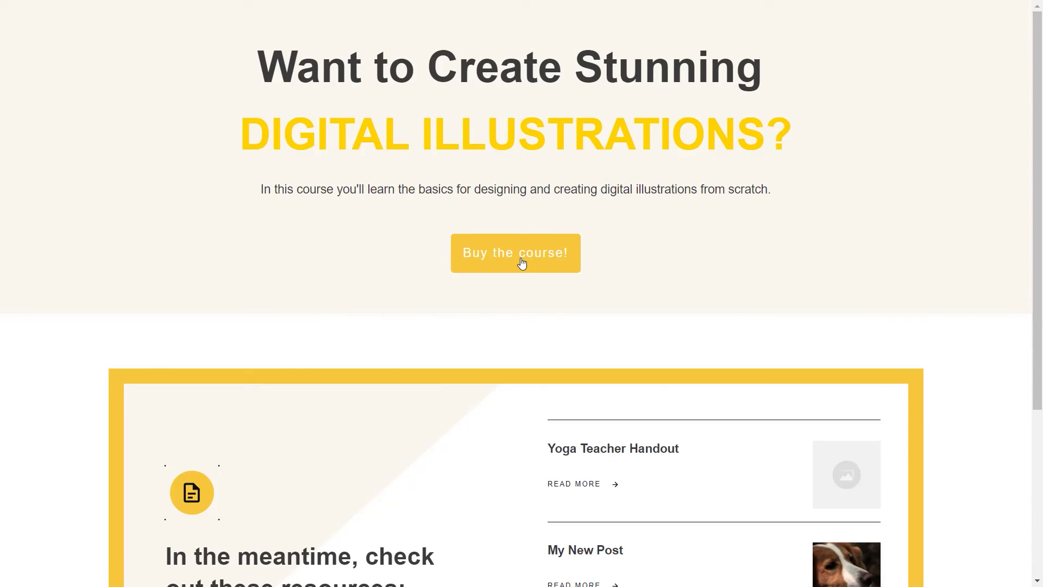
# Step: Add the €5,00 Digital illustration course to the cart via Buy the course! and proceed to checkout
pyautogui.click(522, 263)
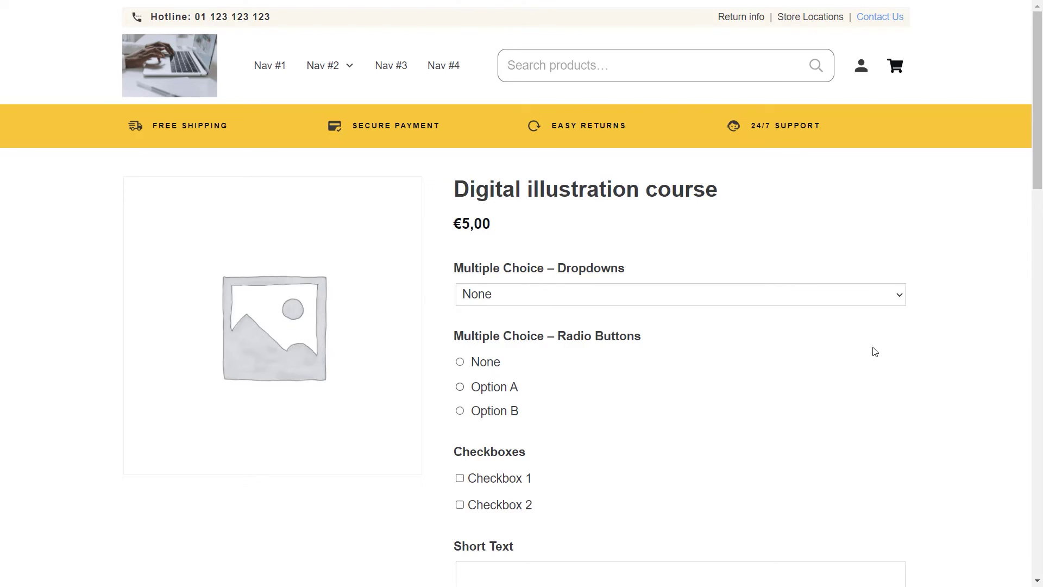
pyautogui.scroll(-3, 716, 394)
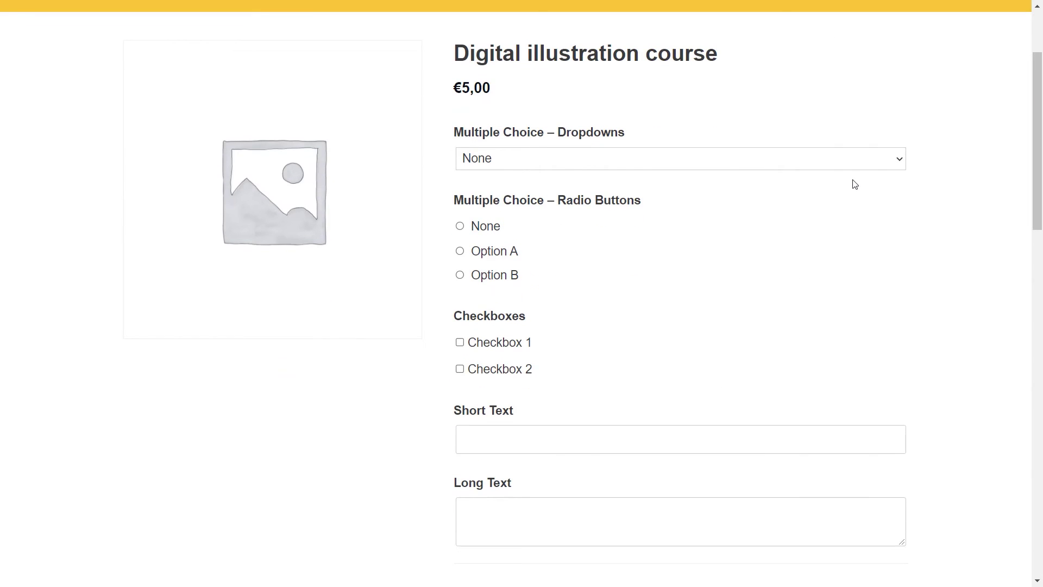
pyautogui.scroll(-5, 757, 201)
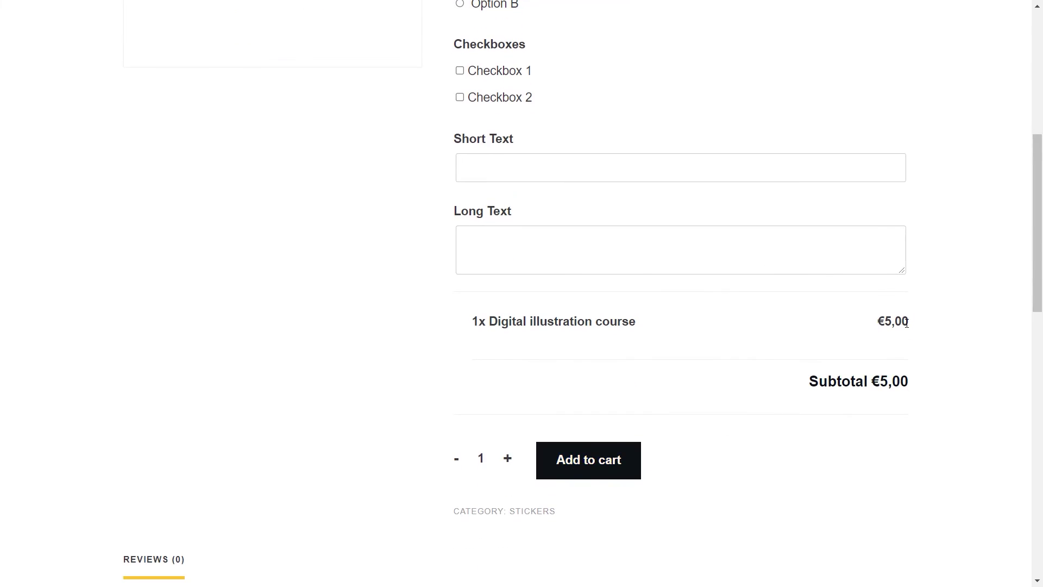
pyautogui.click(895, 67)
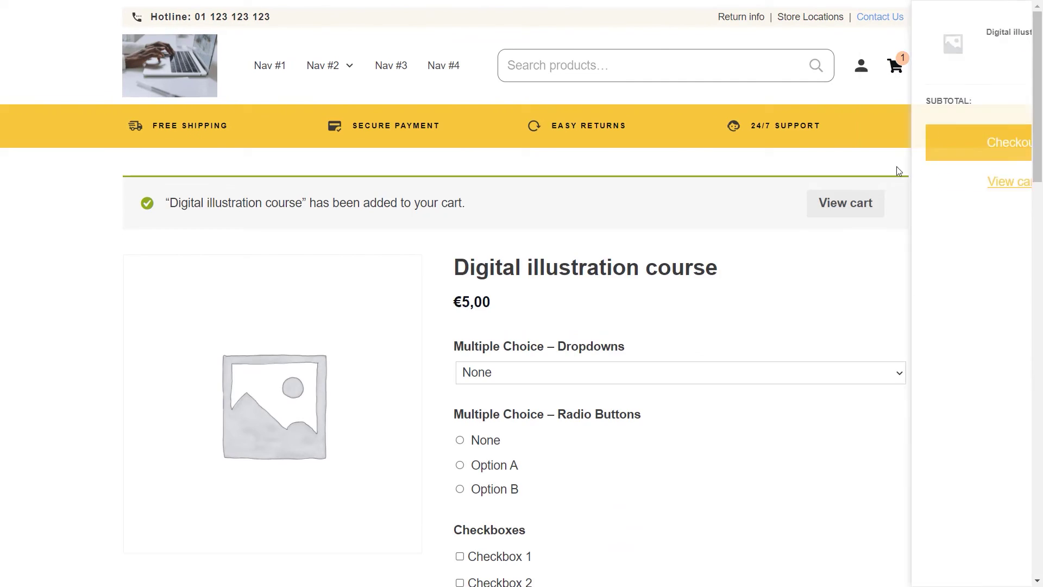
pyautogui.click(925, 154)
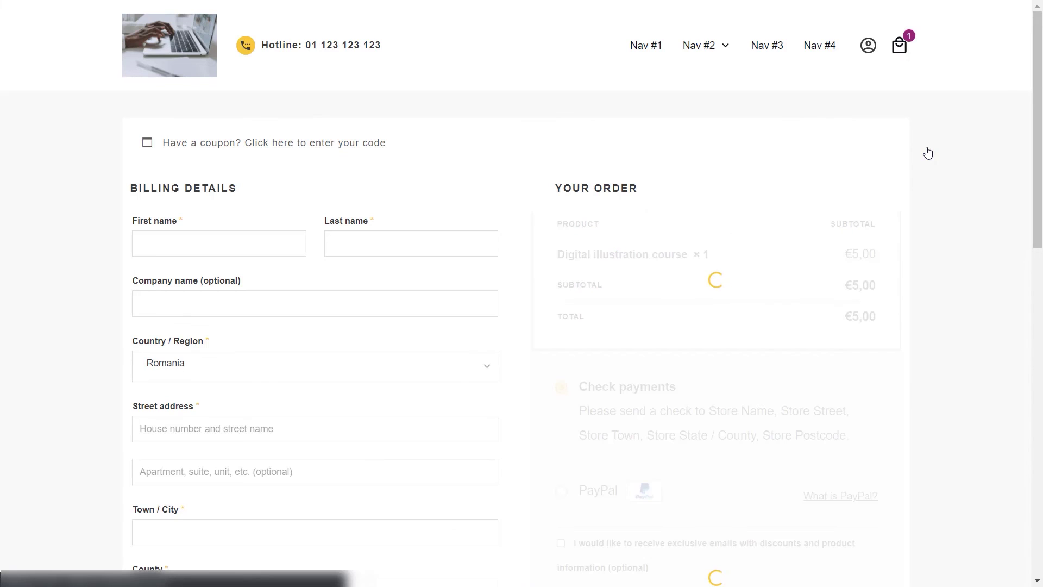
# Step: Enter the buyer's first and last name in Billing details, then scroll down to the terms and Place order
pyautogui.click(163, 243)
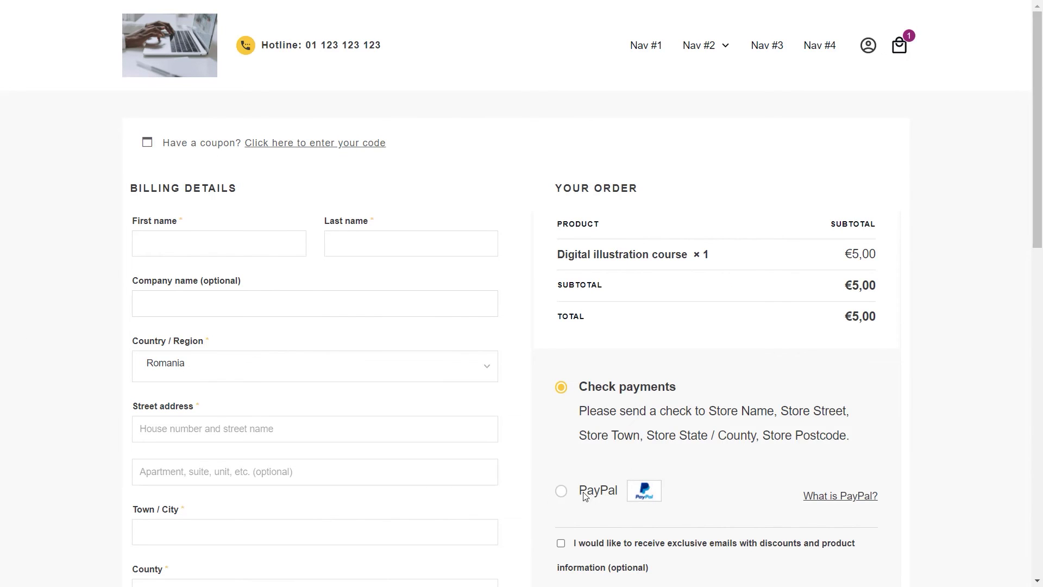
pyautogui.click(206, 248)
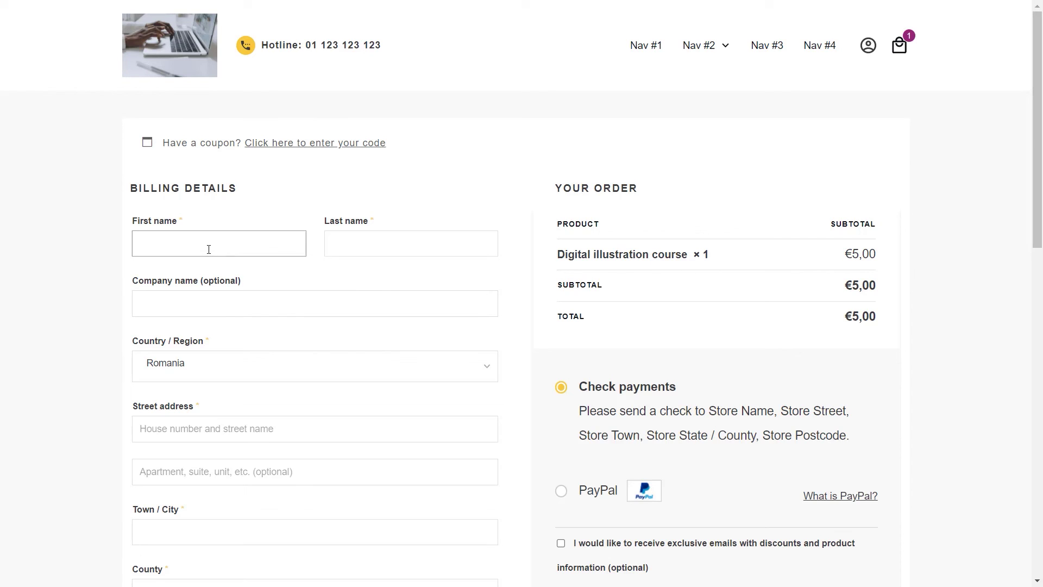
pyautogui.write('Pam')
pyautogui.click(366, 239)
pyautogui.write('Beesly')
pyautogui.scroll(-3, 220, 330)
pyautogui.scroll(-5, 220, 330)
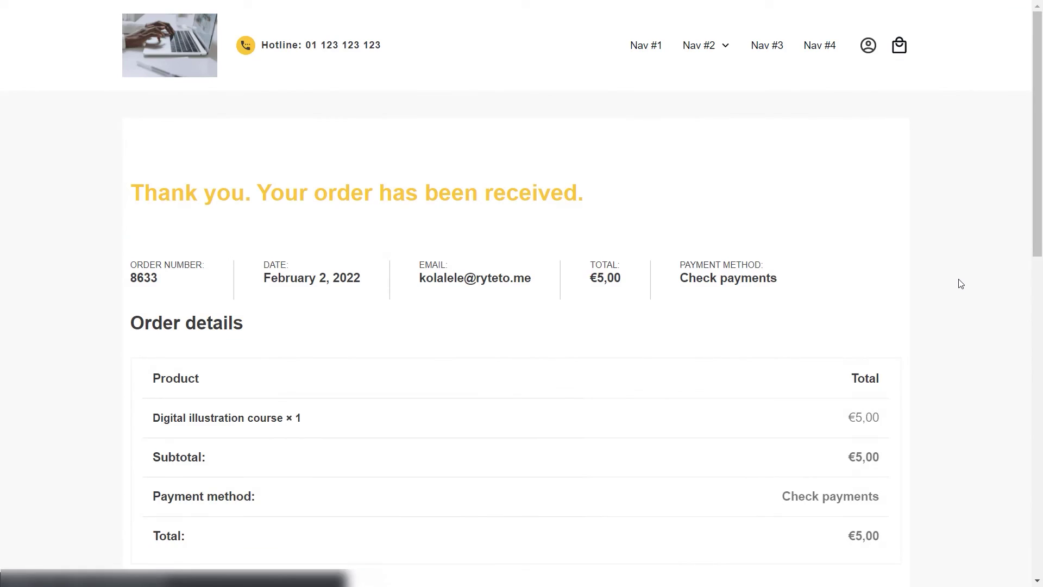
pyautogui.scroll(-1, 960, 283)
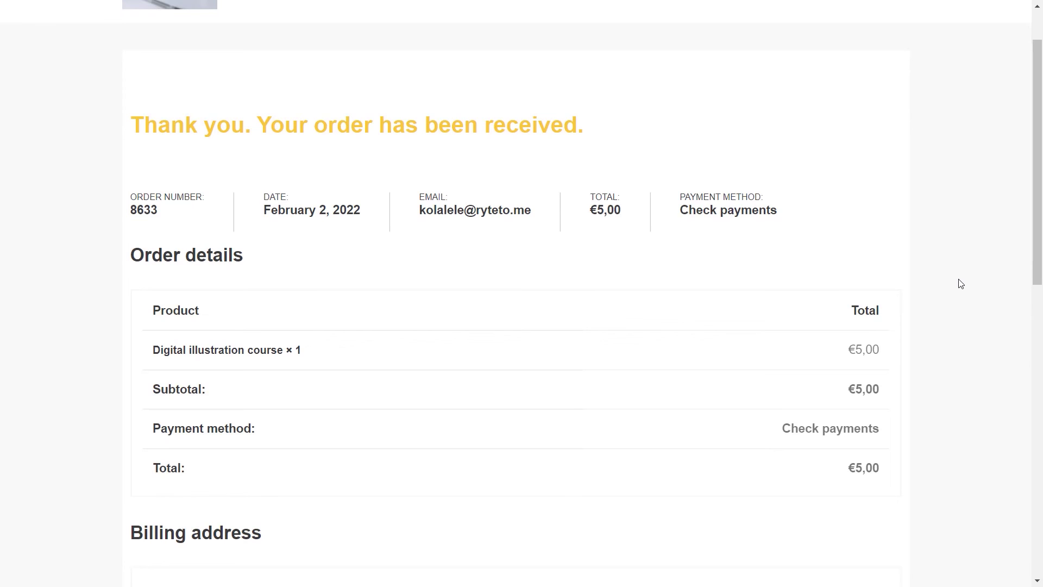
pyautogui.moveTo(1038, 228); pyautogui.dragTo(1033, 238)
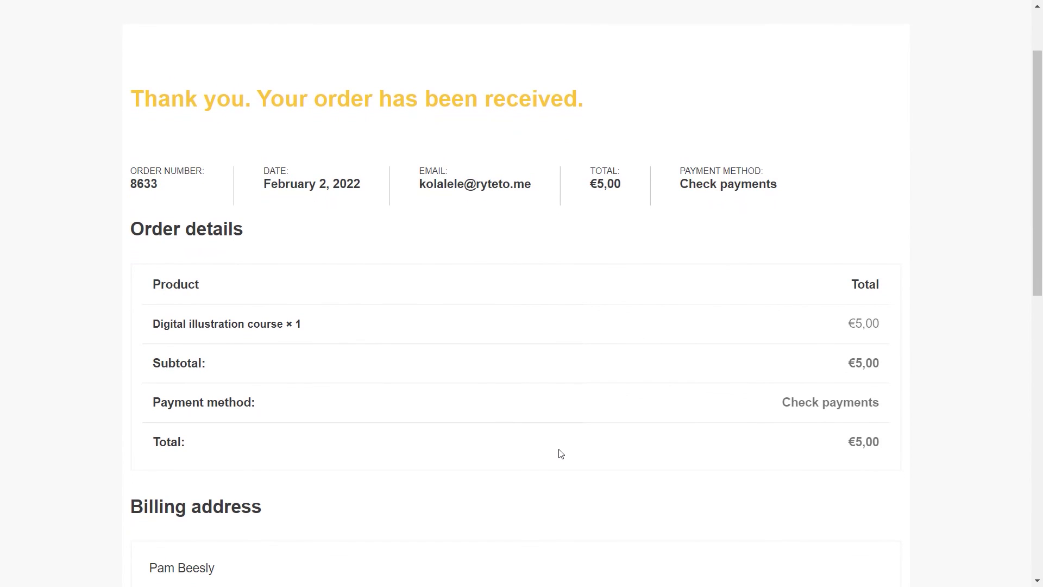